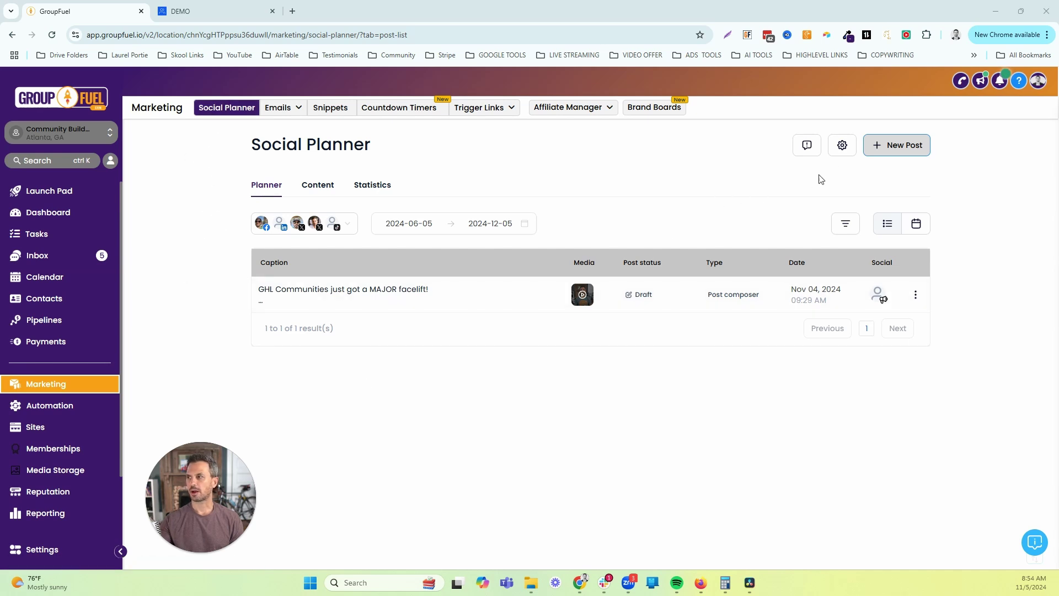
Connect the DEMO community group and its channels as a social account in the Social Planner settings.
left_click(842, 153)
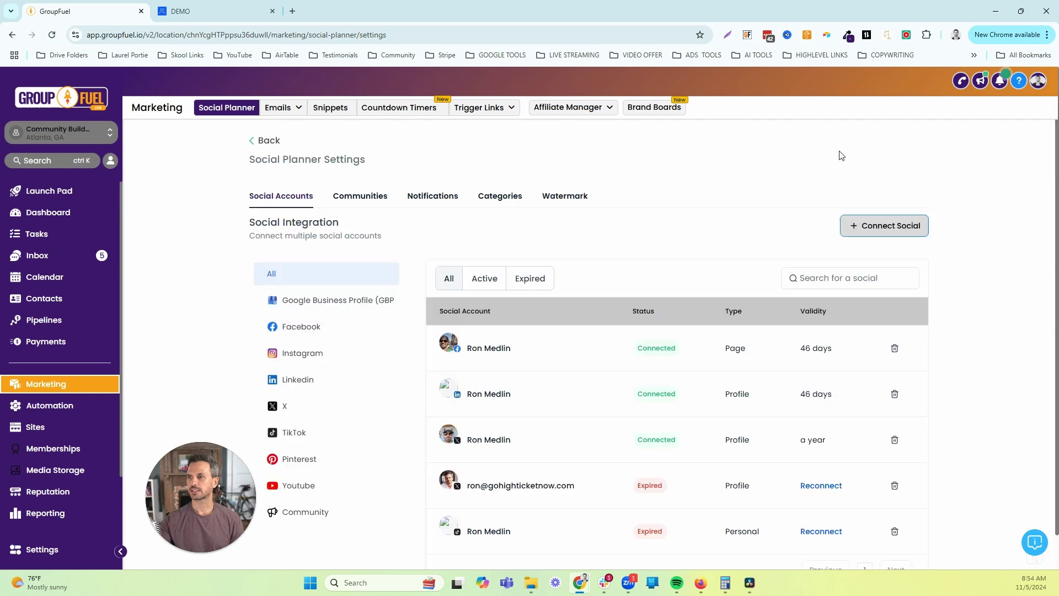
left_click(864, 231)
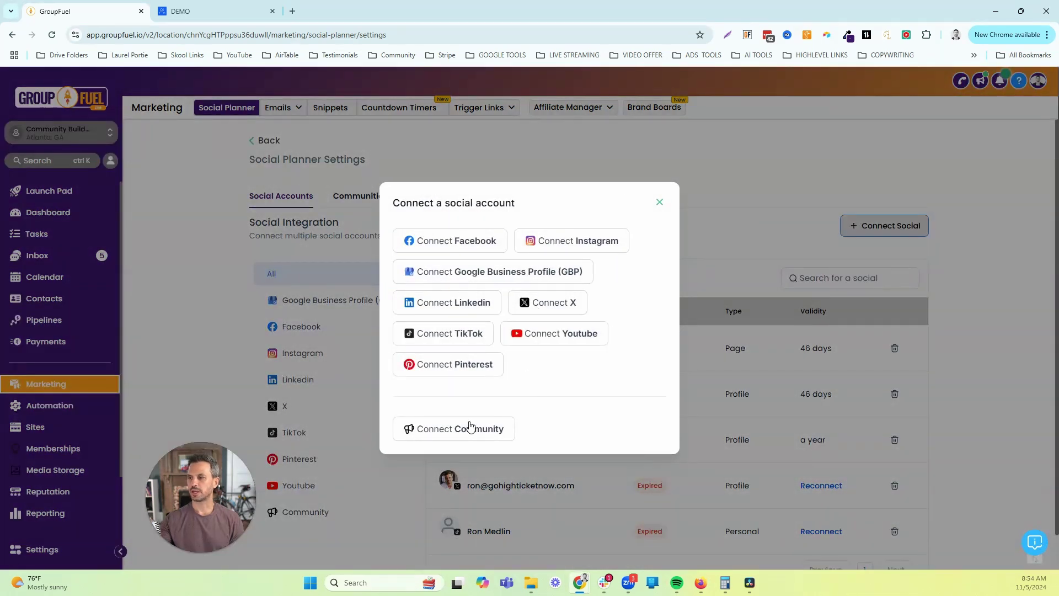
left_click(456, 434)
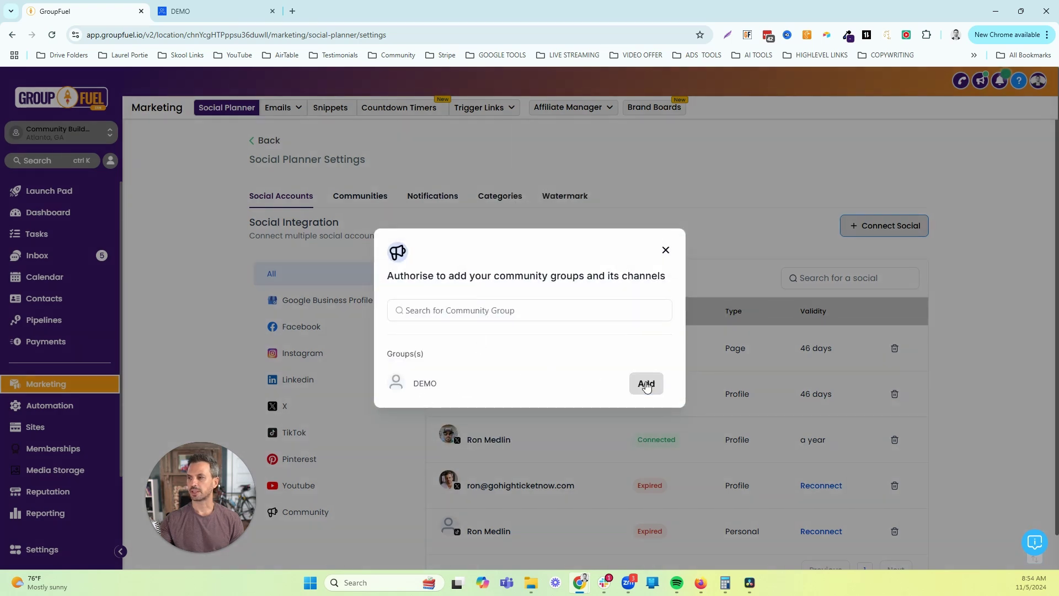
left_click(646, 385)
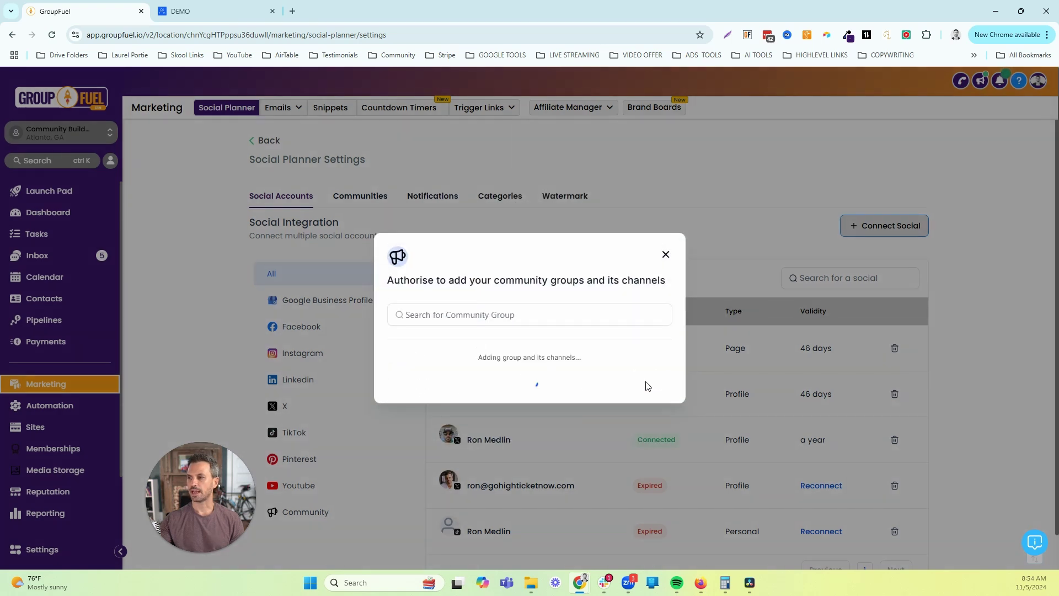
left_click(666, 251)
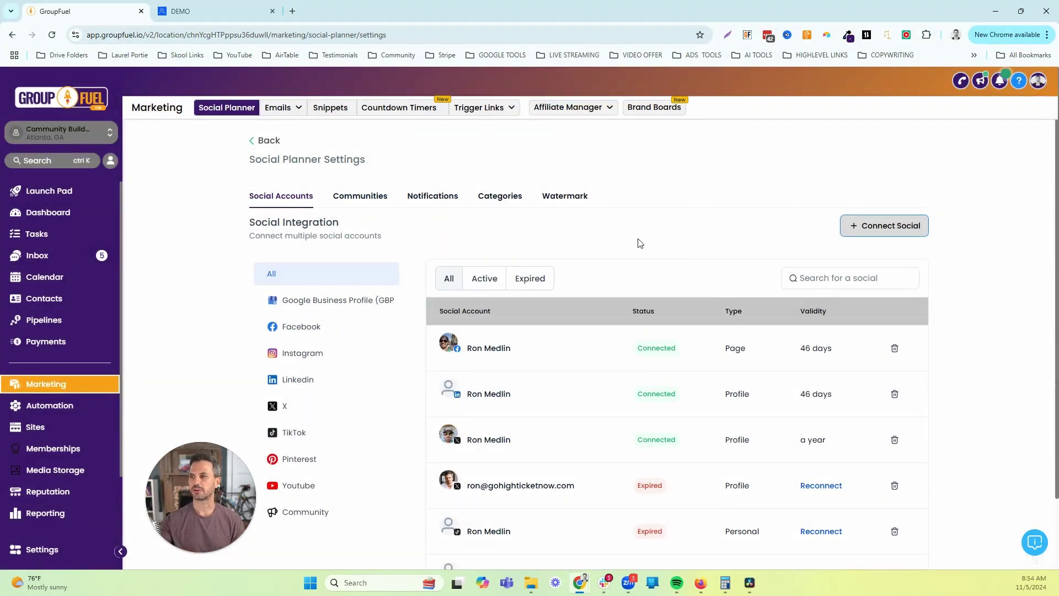
Assign the group owner's user profile as the default posting user for the DEMO community group.
left_click(372, 204)
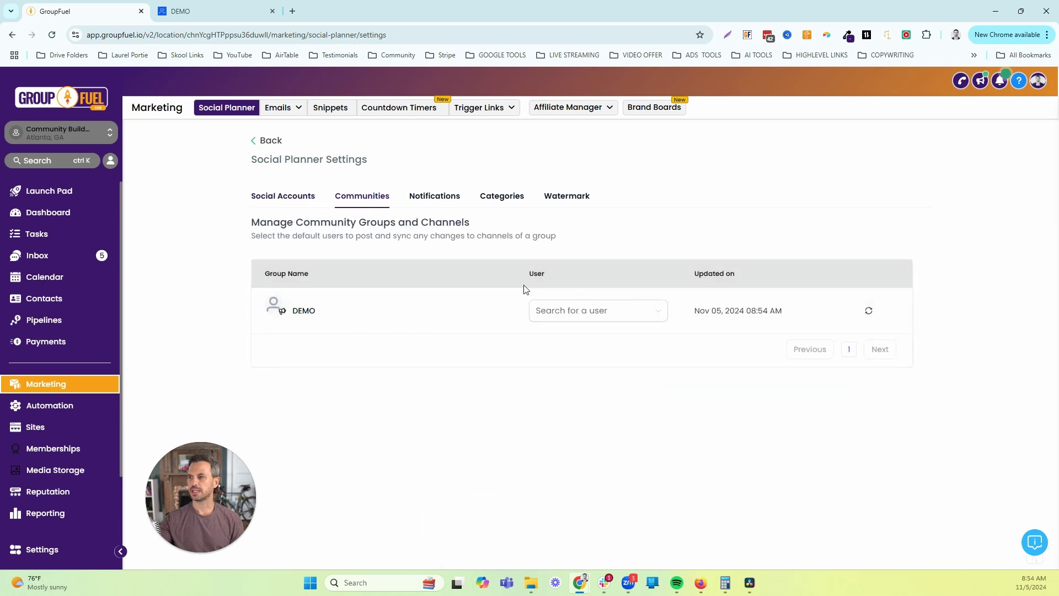
left_click(648, 316)
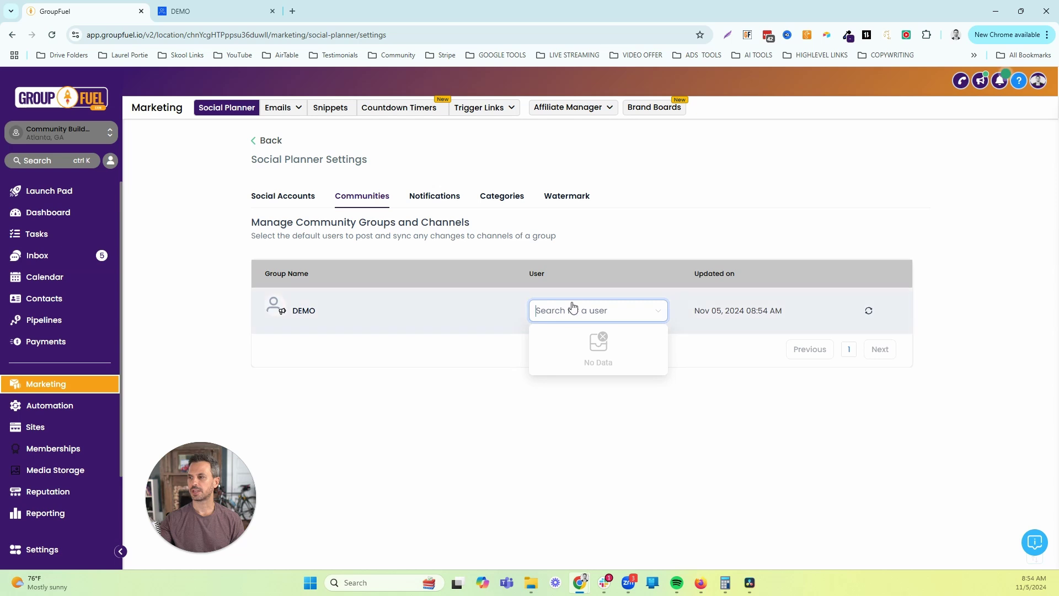
left_click(630, 229)
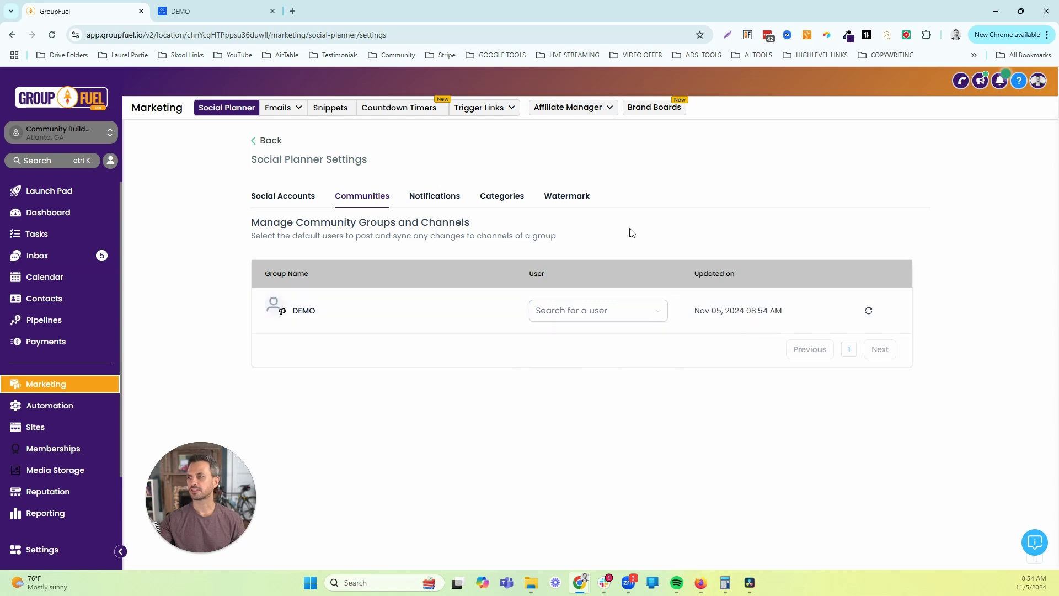
left_click(201, 15)
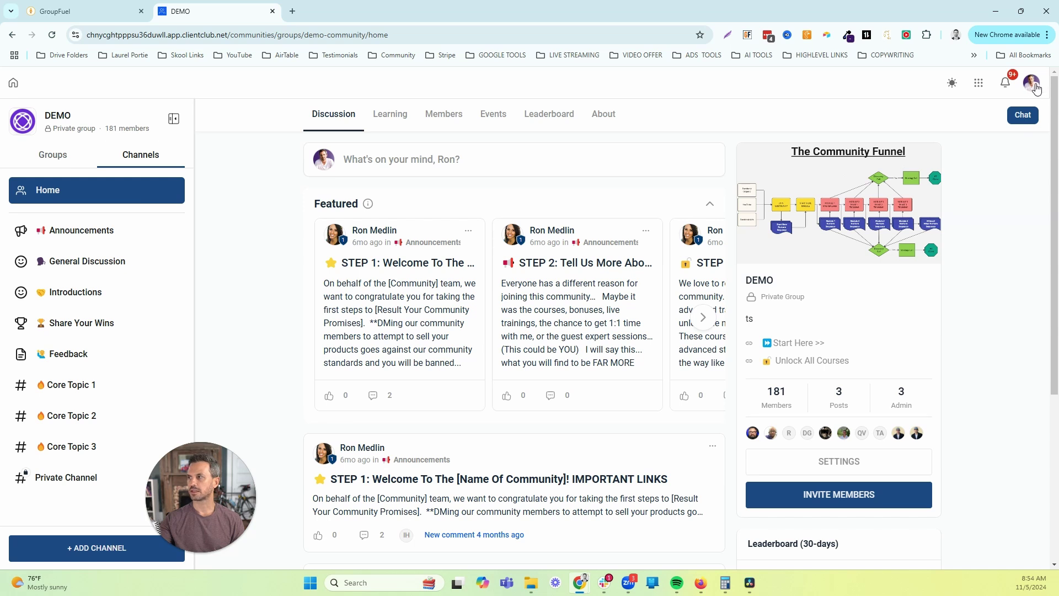
left_click(92, 12)
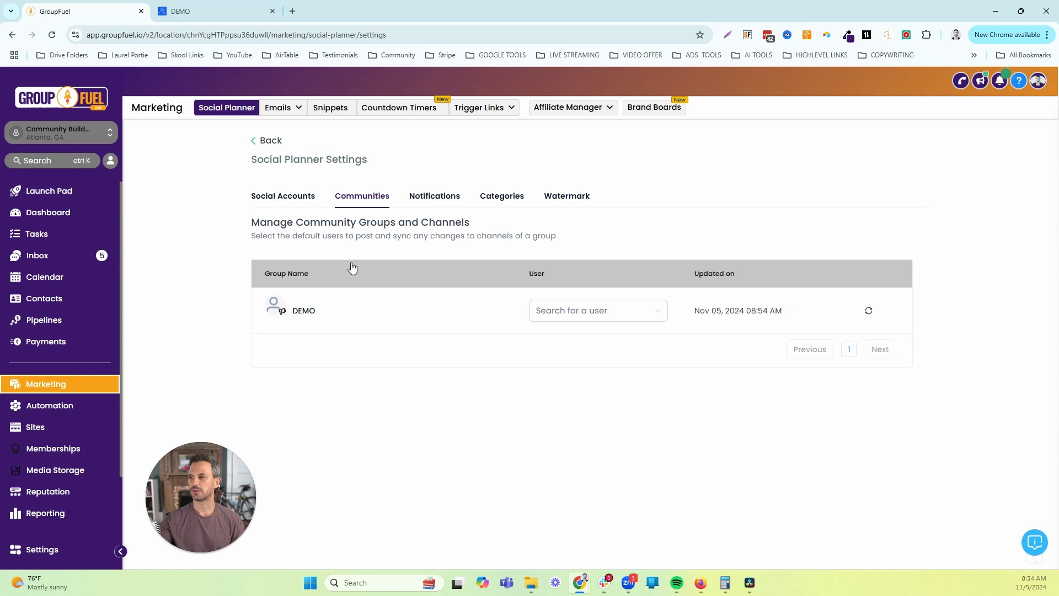
left_click(570, 313)
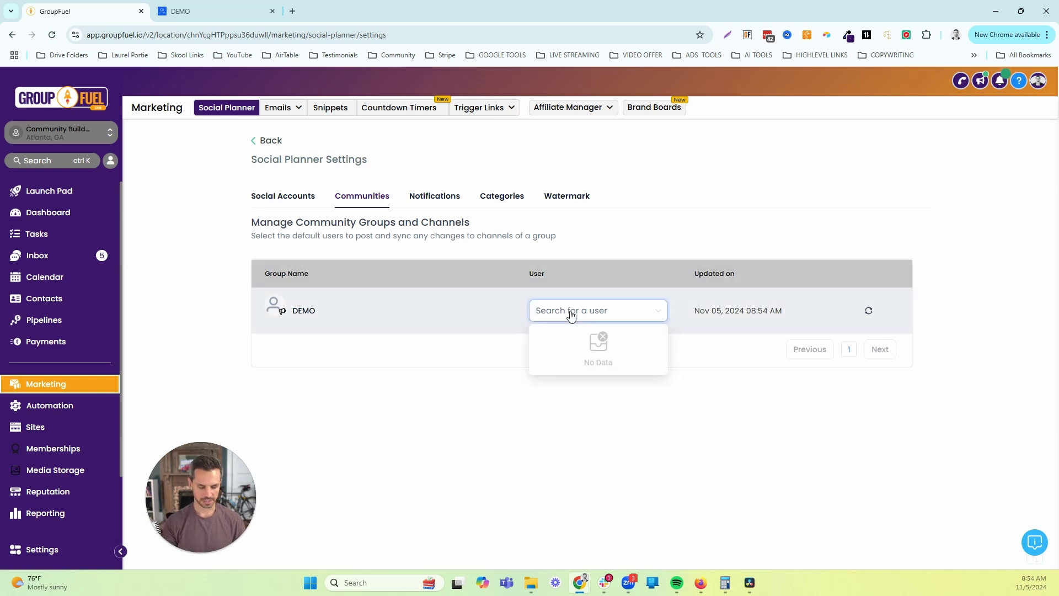
type("ron")
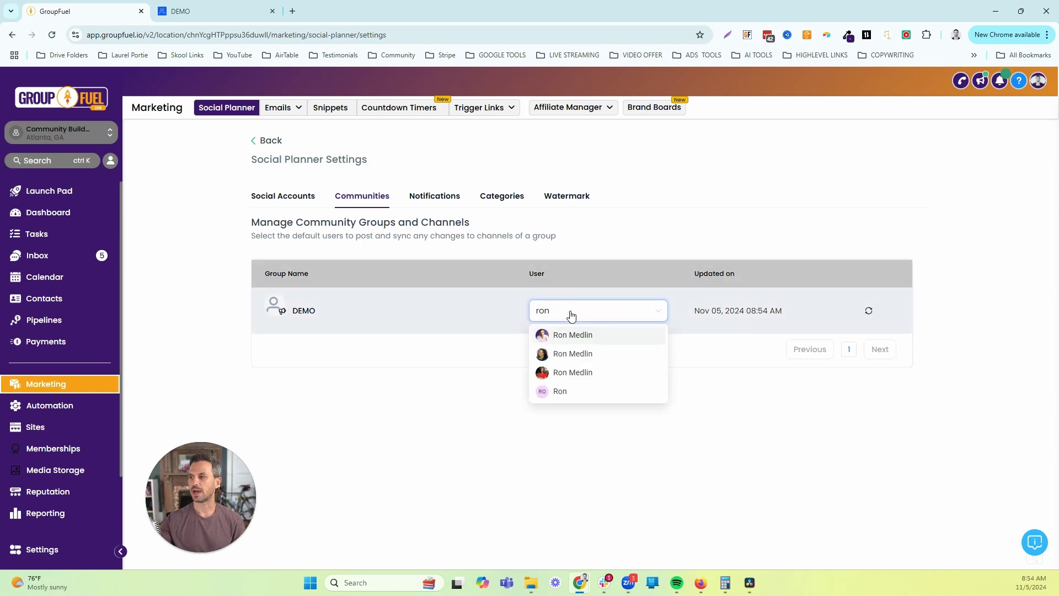
left_click(558, 341)
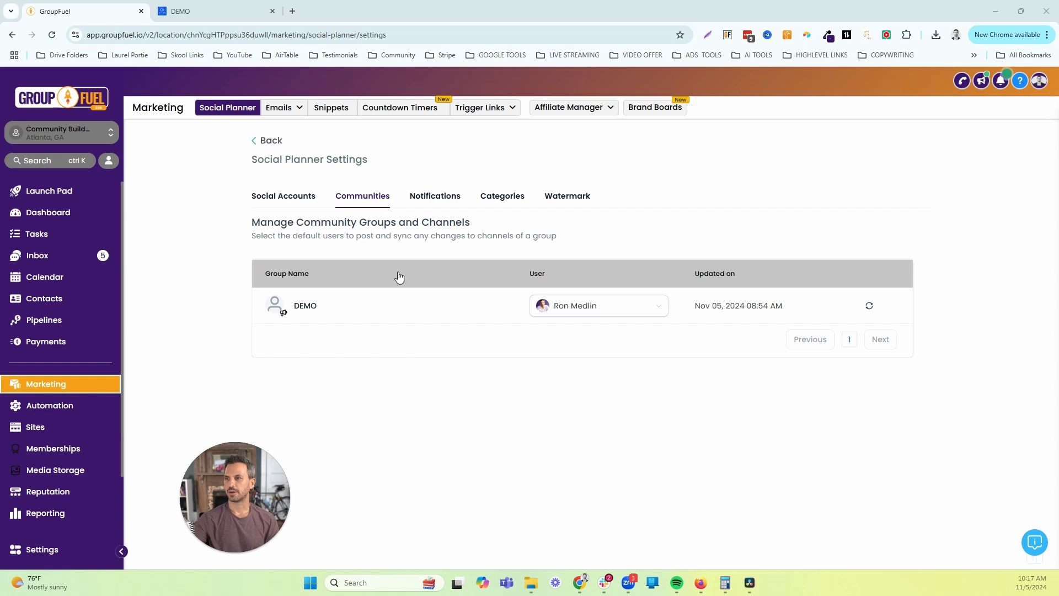
Create a new social post and set it to publish to the DEMO community's Announcements channel.
left_click(279, 144)
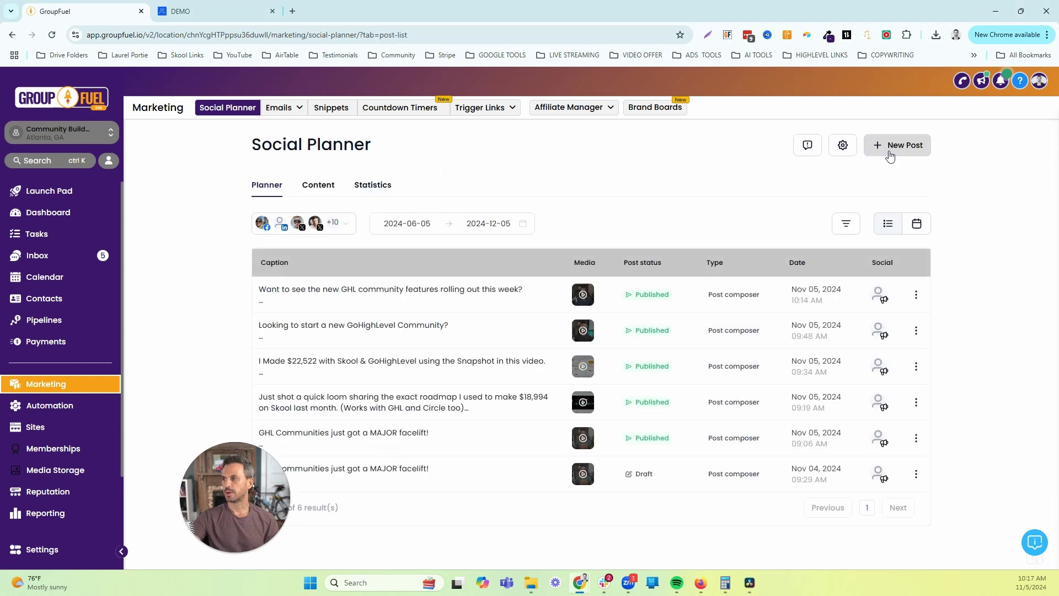
left_click(888, 157)
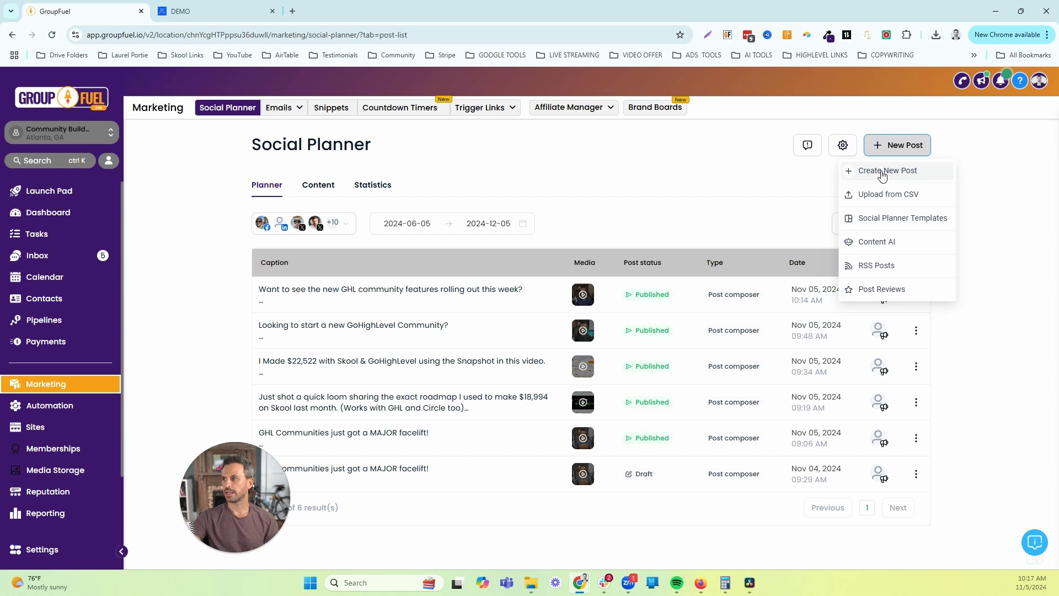
left_click(883, 172)
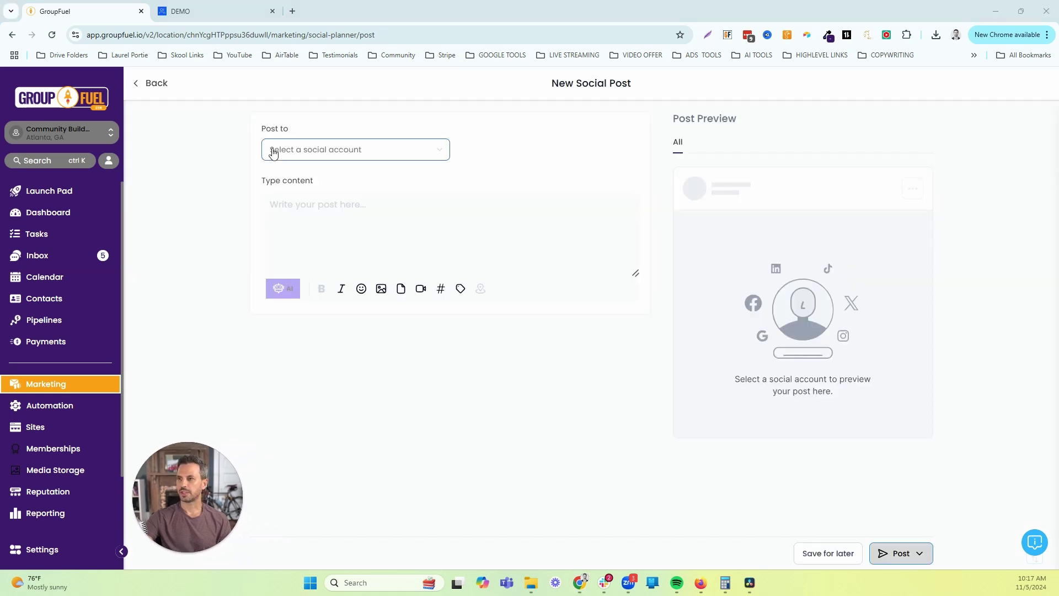
left_click(439, 152)
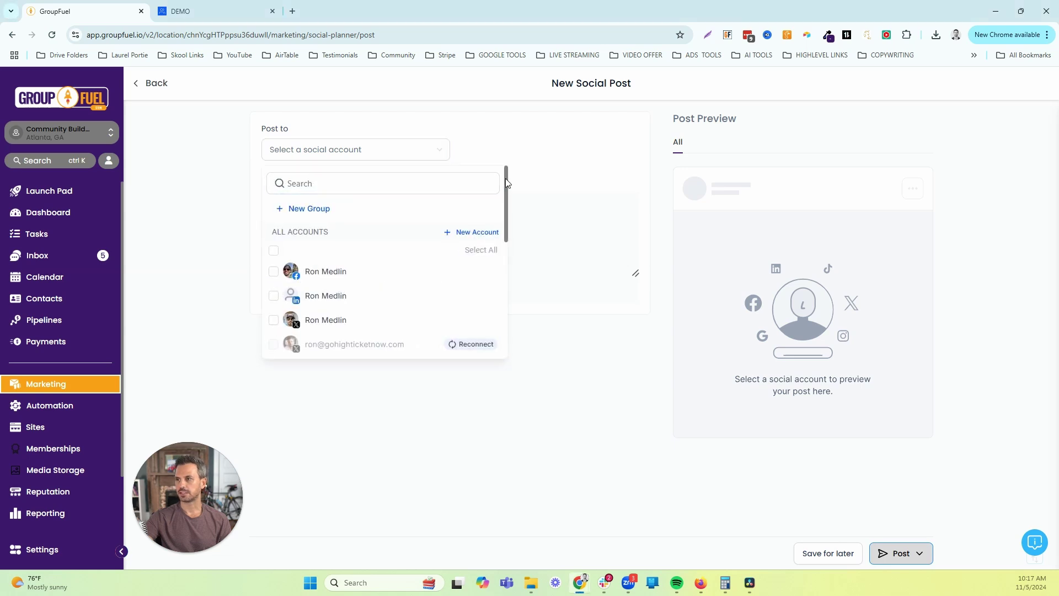
left_click_drag(506, 178, 508, 237)
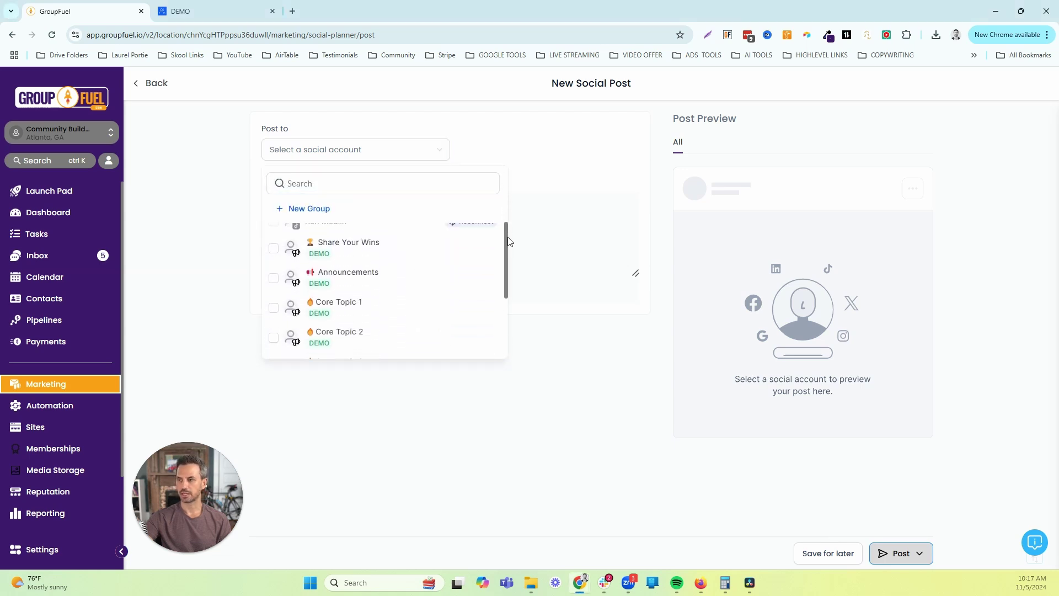
left_click(274, 283)
left_click(219, 244)
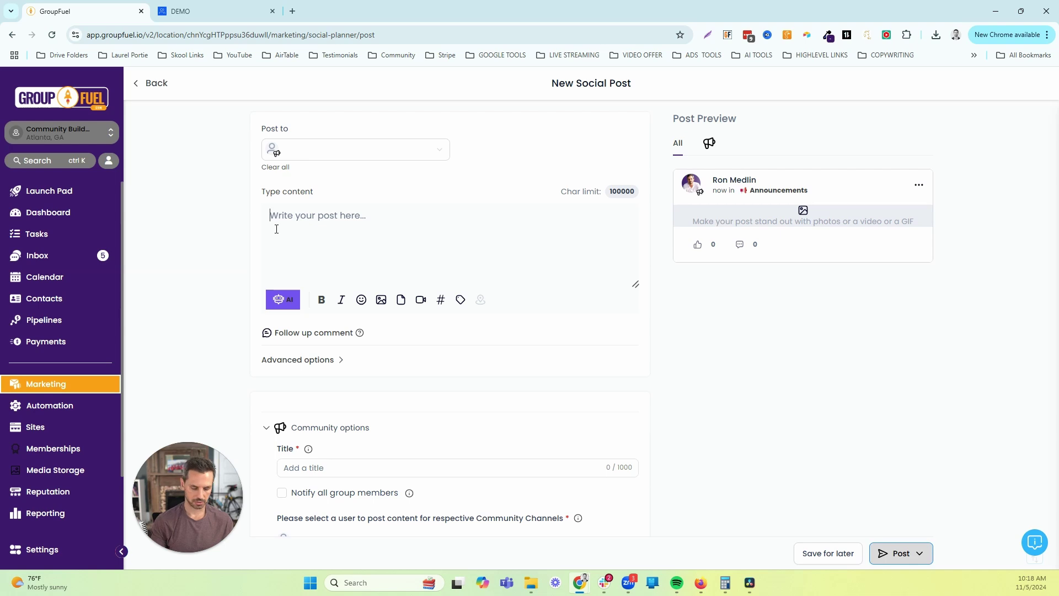
Enter the post text starting "Want to see the new GHL community features rolling out this week?" and separate its paragraphs with blank lines.
type("Want to see the new GHL community features rolling out this week? If you're a GHL community owner or considering it for your community, these new features close the gaps between GHL and other community platforms. In this video I breakdown each of the new releases and how you can get access to some of them RIGHT NOW! --------------------------------------------------------------------------- If you haven't yet, don't forget to Book Your 1-on-1 Community Launch Call On this call we'll walk through our Community Setup Checklist, map out your free course lead magnet for you, and we'll give you a quick traffic hack to get your 1st 100 members. Want help installing this system in your community? Click here to upgrade to Elite")
left_click(586, 209)
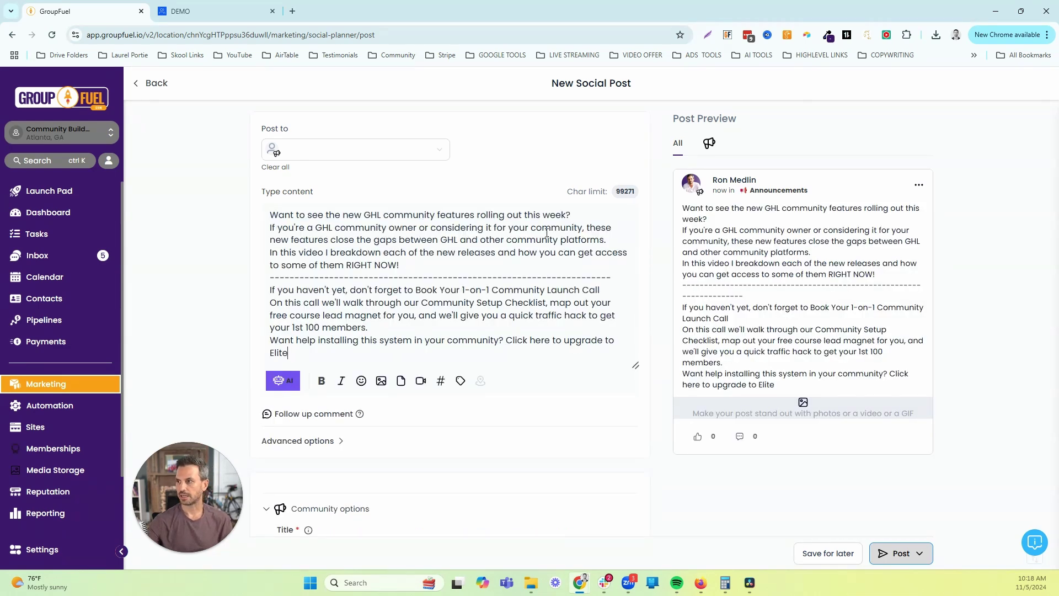
key("Return")
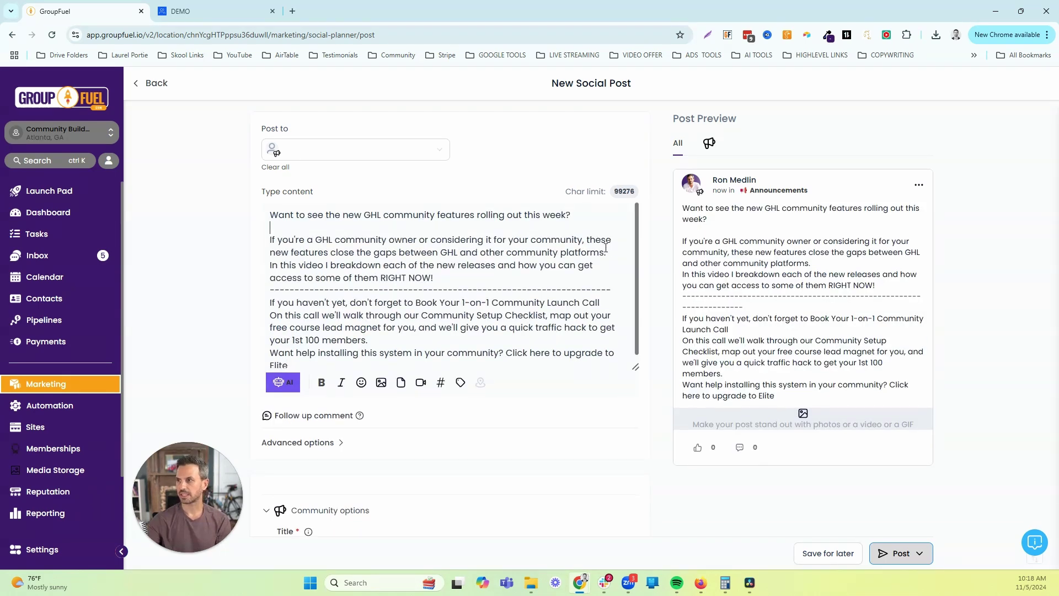
left_click(609, 255)
key("Return")
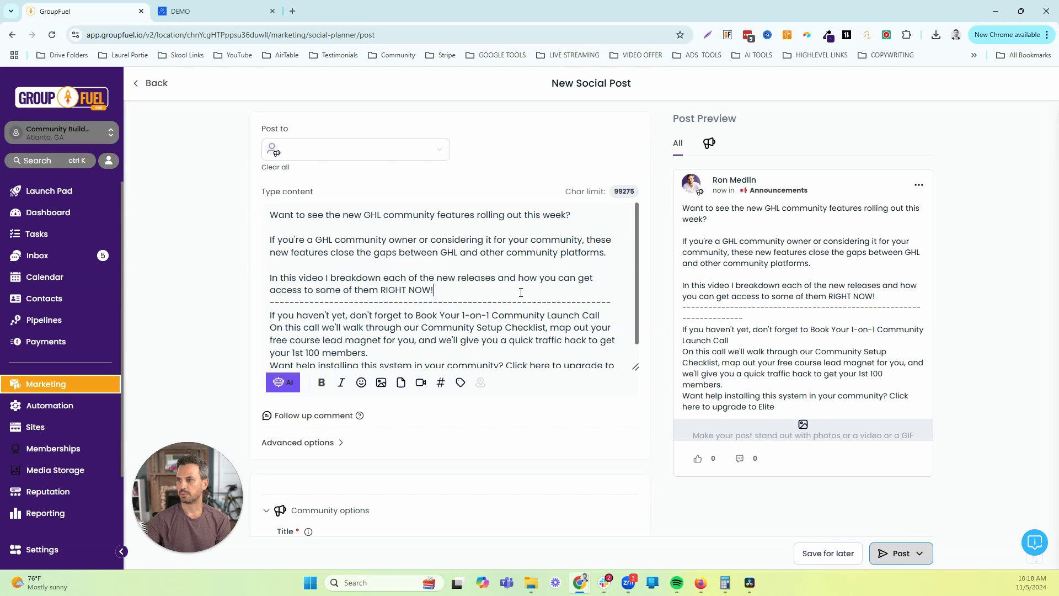
scroll(529, 284, "down", 1)
left_click(611, 288)
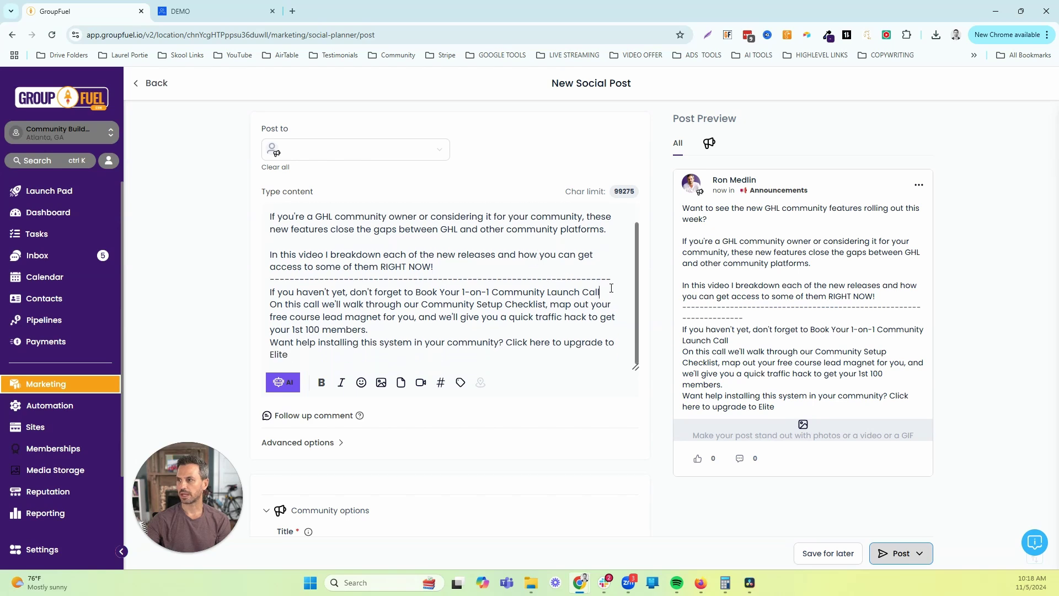
key("Return")
key("Return")
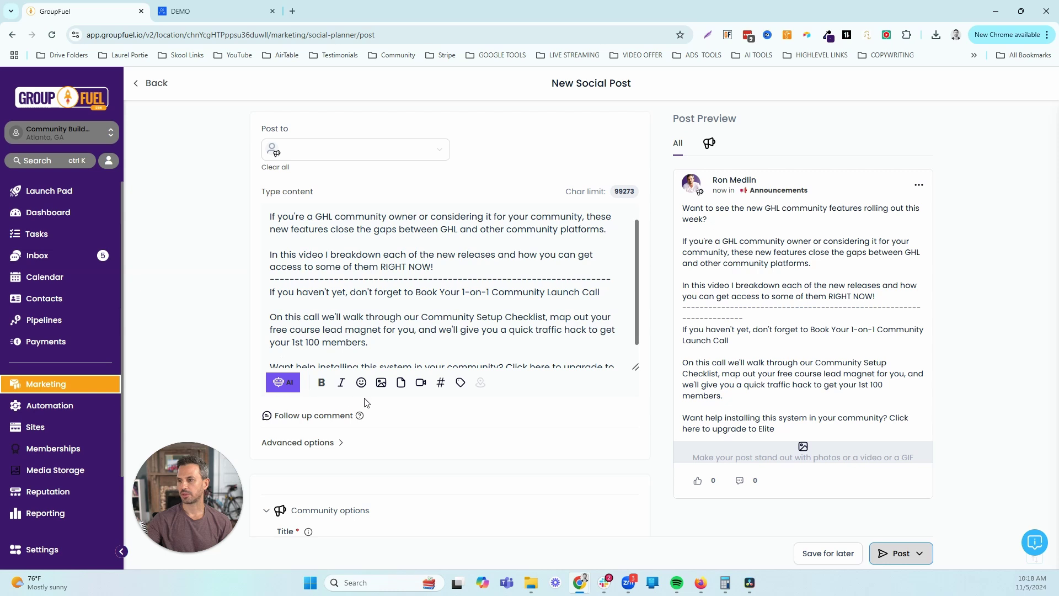
Attach the GHL Community Features video from the media library to the post.
left_click(421, 385)
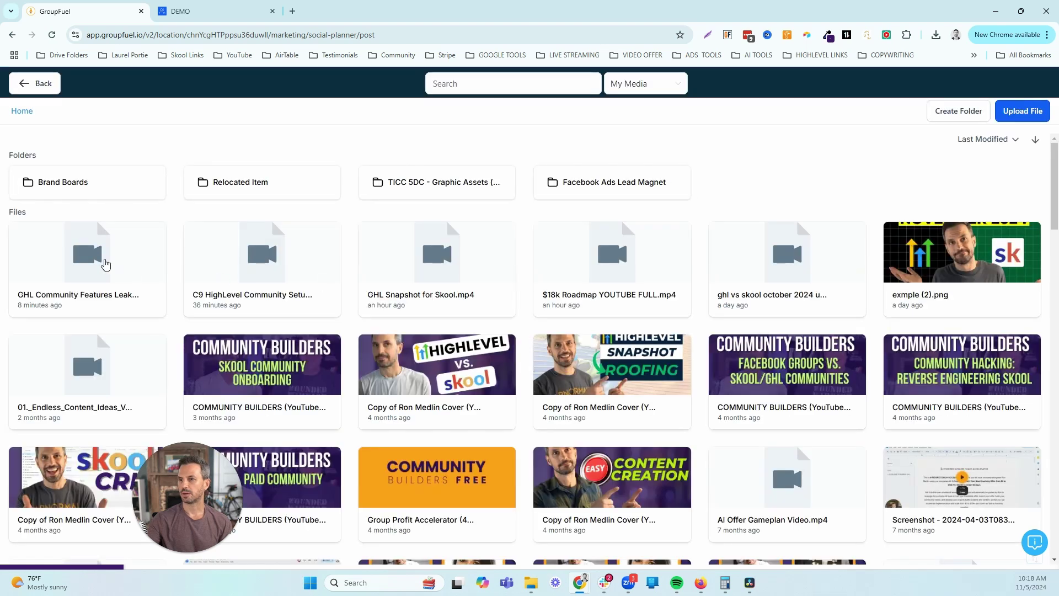
left_click(105, 264)
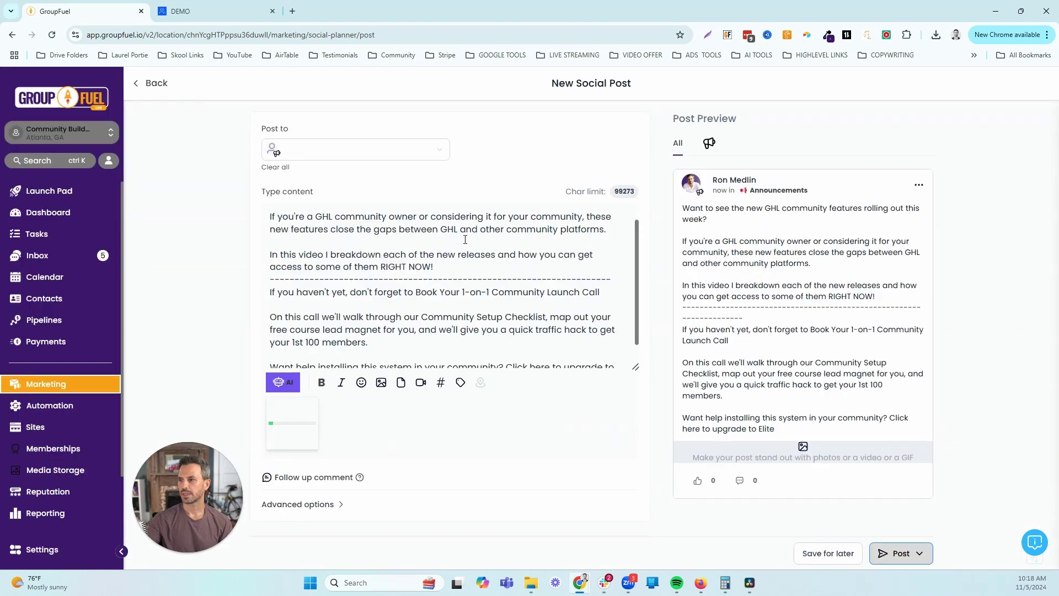
scroll(328, 252, "down", 1)
scroll(369, 331, "down", 2)
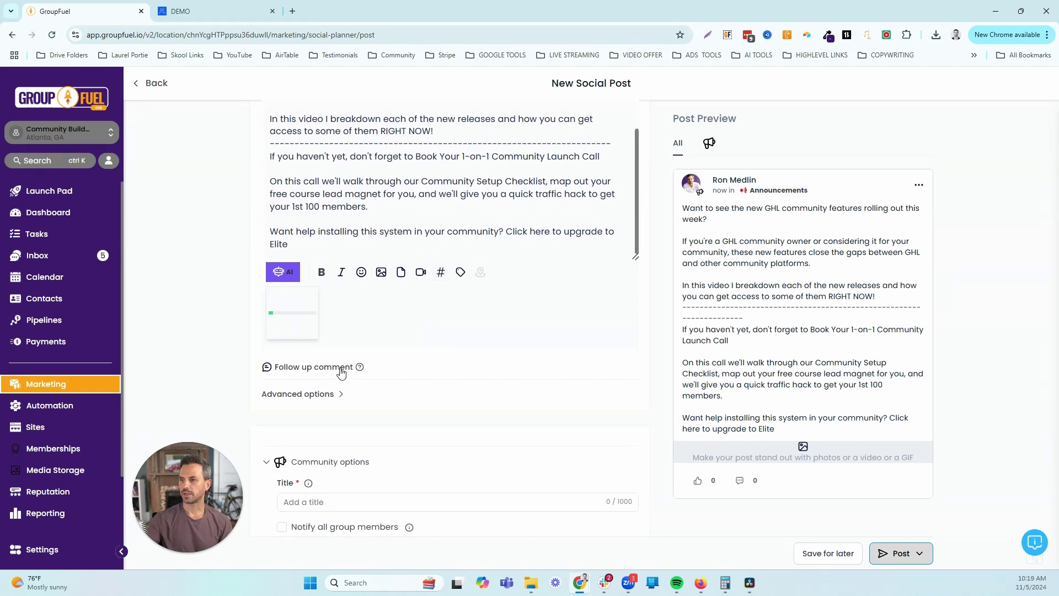
left_click(342, 373)
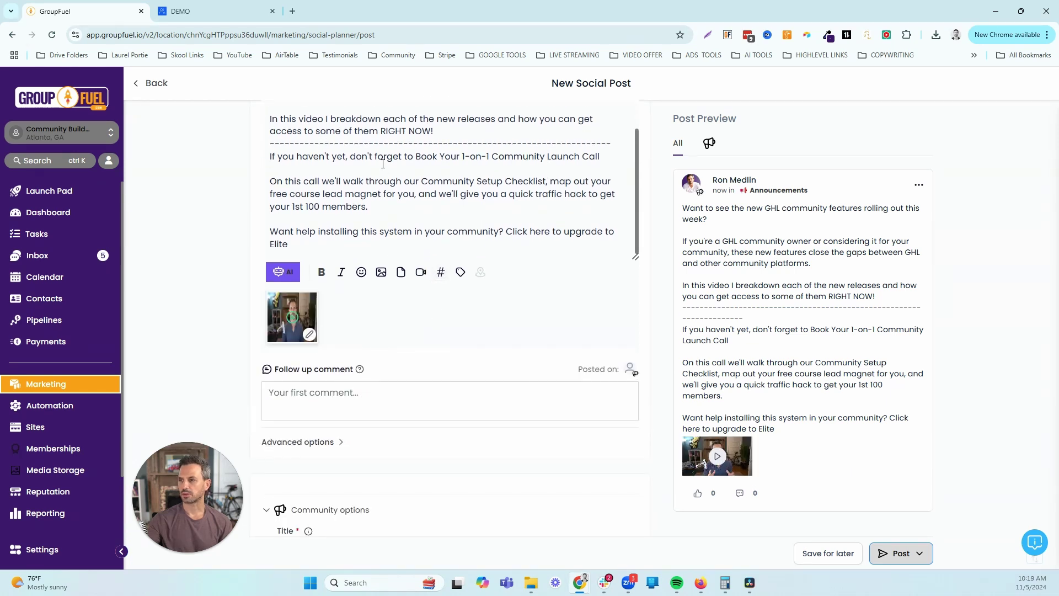
left_click(340, 393)
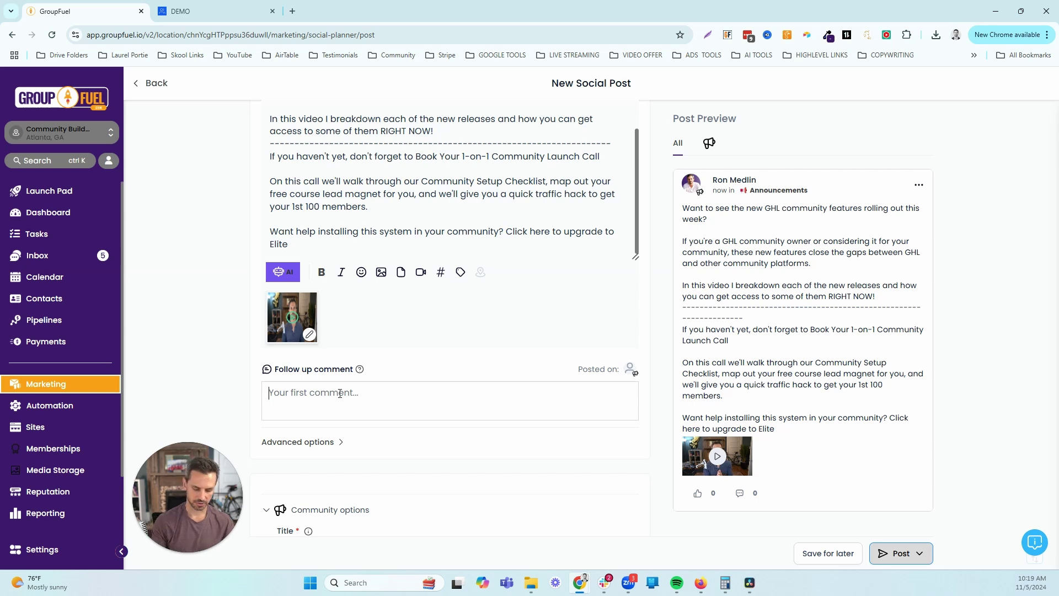
type("A")
key("BackSpace")
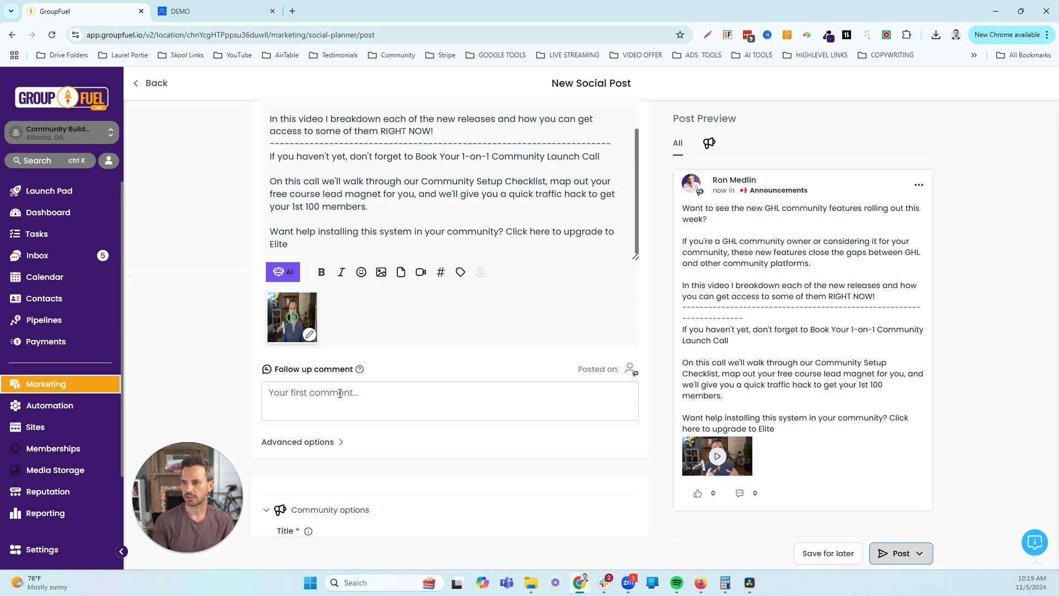
type("https://gohighticketnow.com/skool-onboarding-call")
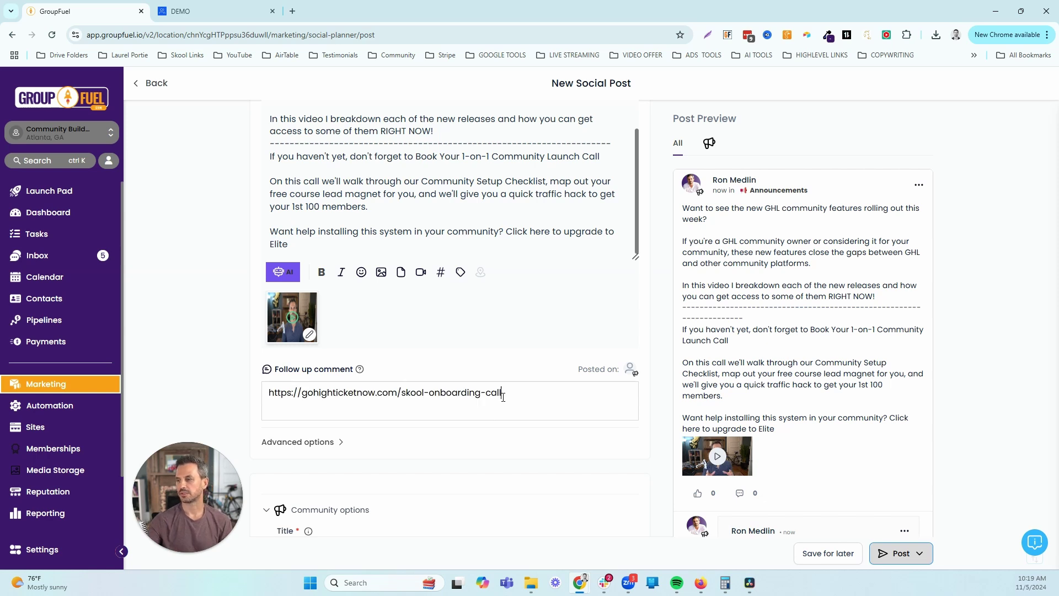
Review the category and tag settings in the post's advanced options and collapse them again.
scroll(503, 397, "down", 1)
scroll(417, 347, "down", 1)
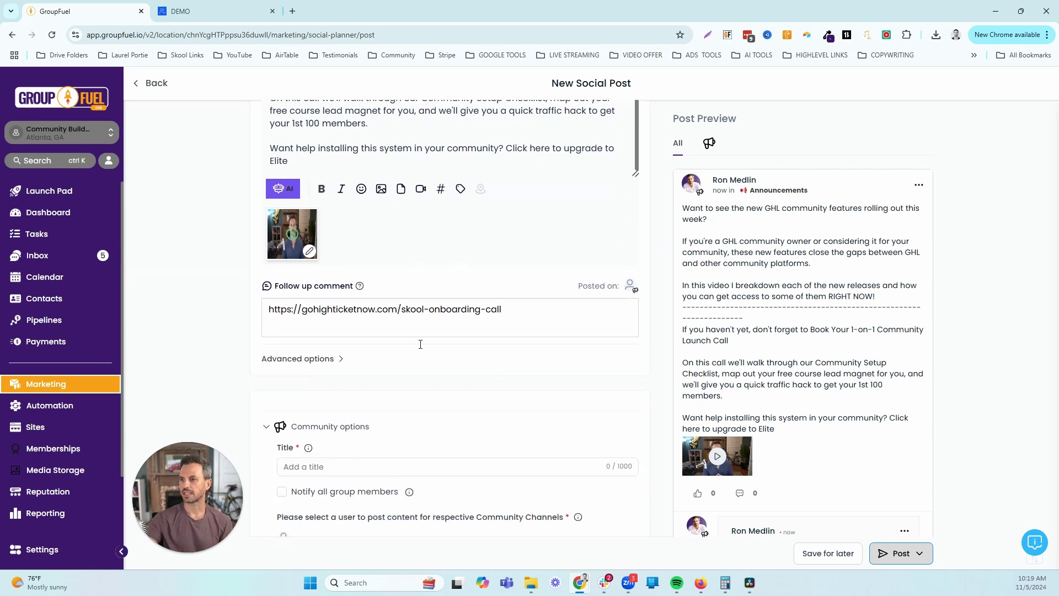
scroll(420, 344, "down", 1)
left_click(322, 332)
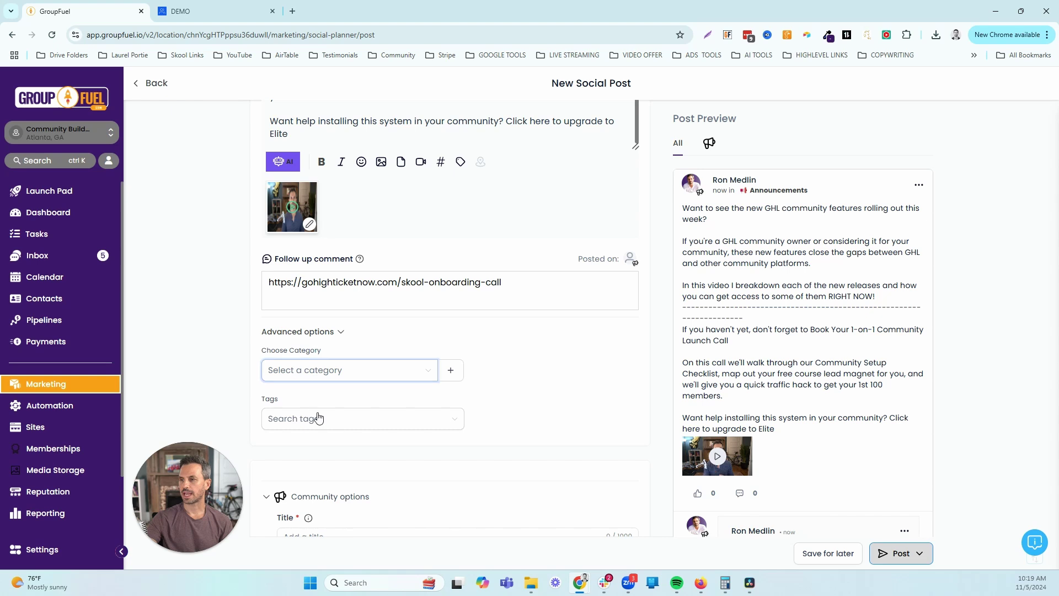
left_click(338, 332)
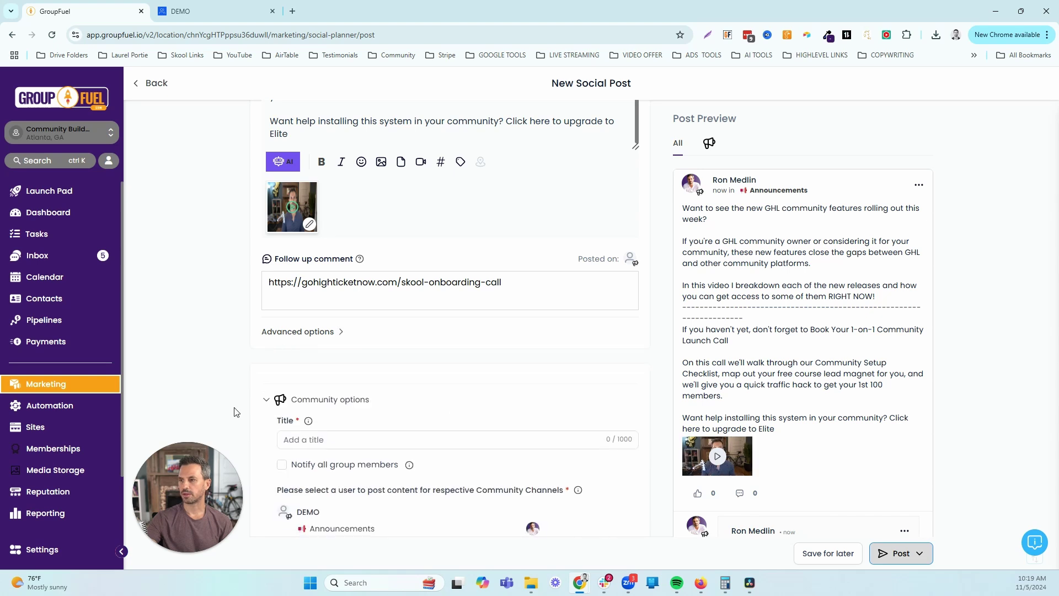
Give the community post the title "NEW GoHighLevel Community Features LEAKED! 👇".
left_click(345, 440)
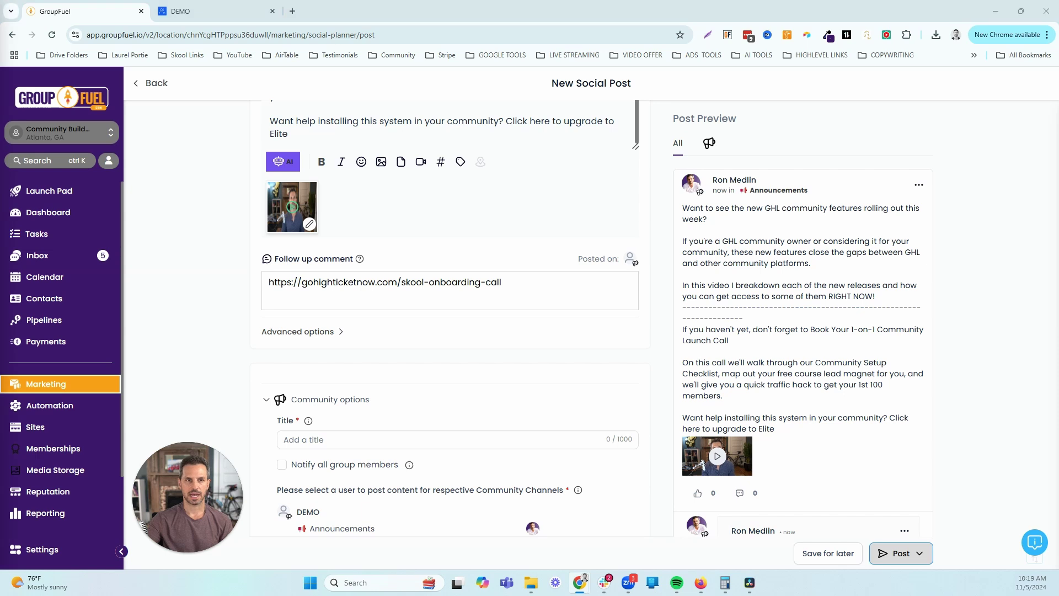
left_click(344, 439)
type("NEW GoHighLevel Community Features LEAKED! 👇")
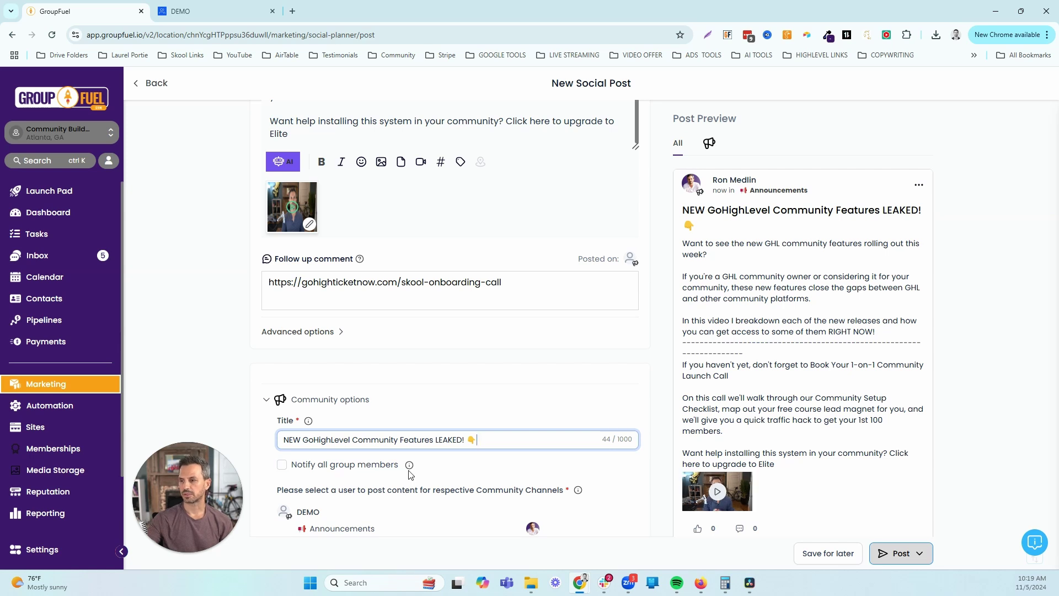
Turn on notifying all group members for the post and turn it off again.
left_click(283, 465)
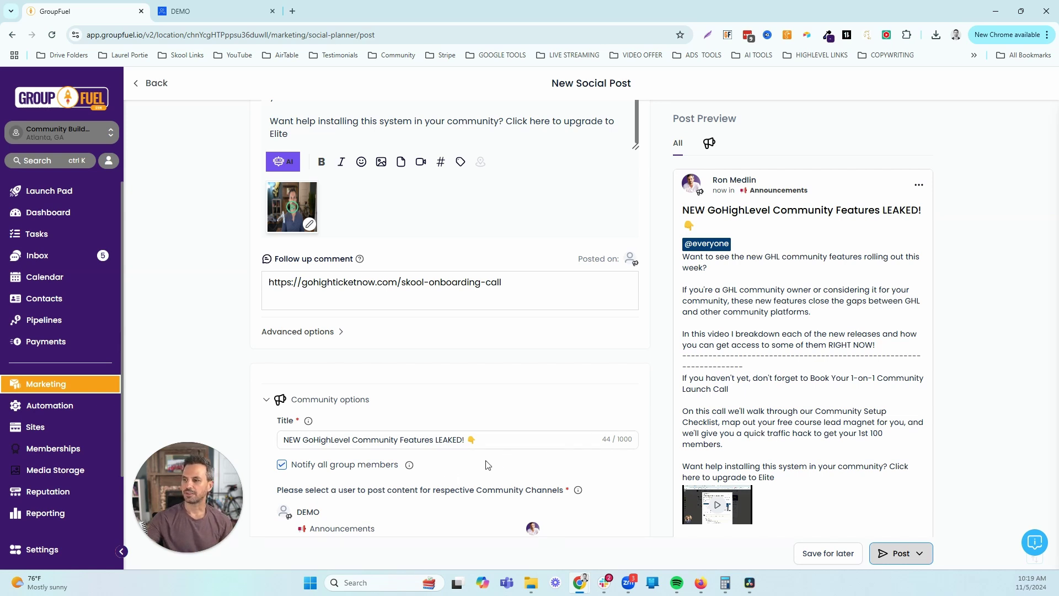
left_click(282, 466)
Check the post preview, save the post for later, and reopen the new draft for editing.
scroll(279, 472, "down", 1)
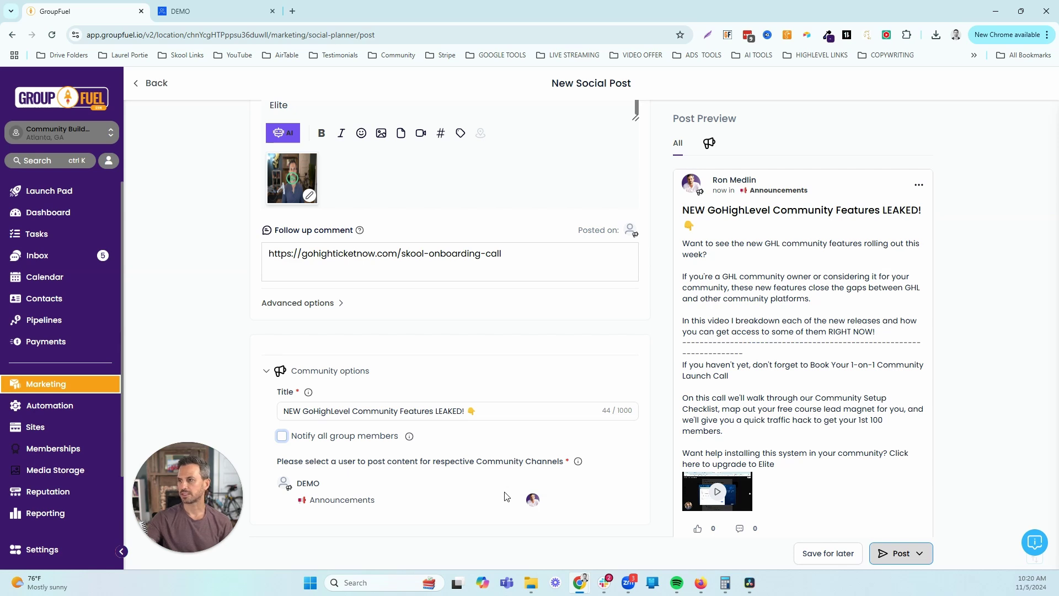
scroll(769, 400, "down", 2)
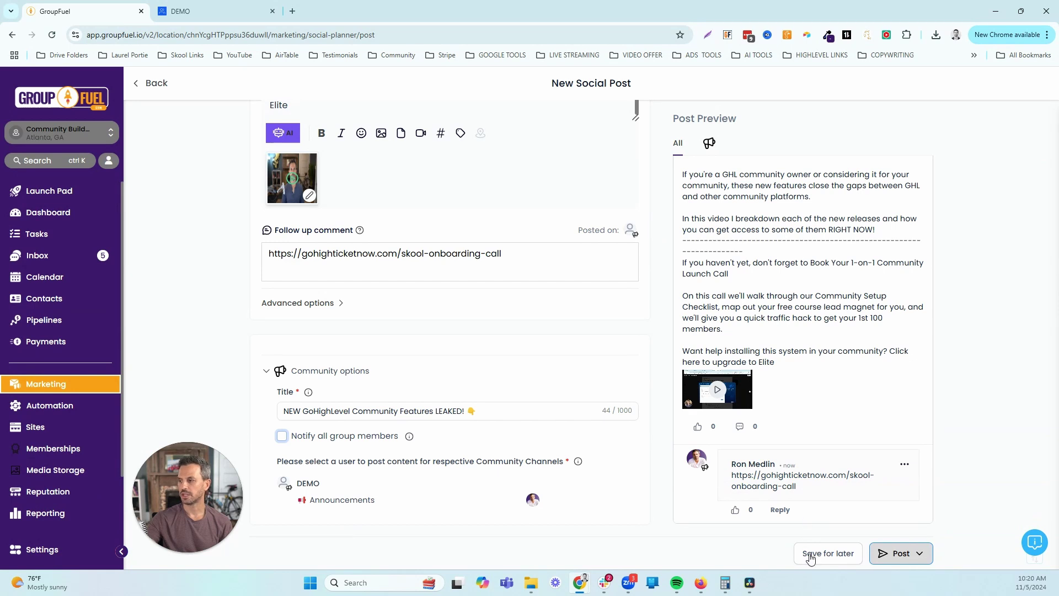
left_click(810, 556)
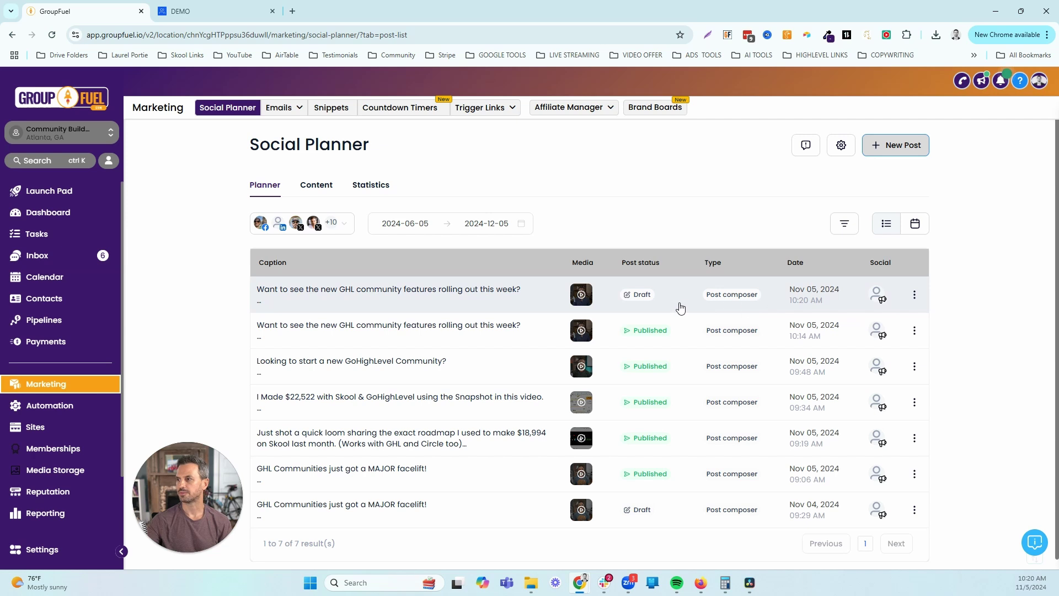
left_click(914, 294)
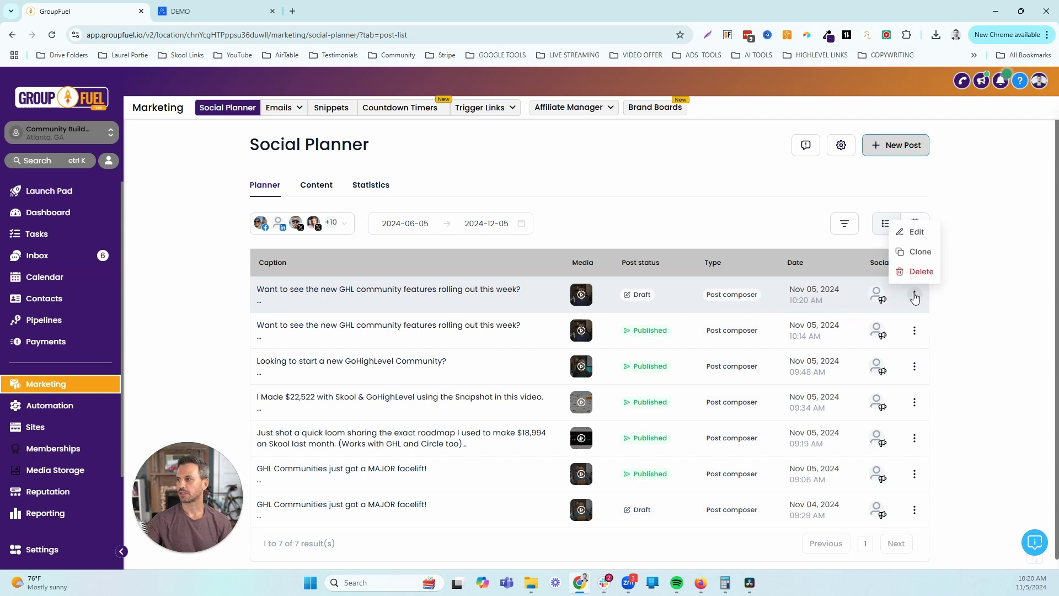
left_click(911, 235)
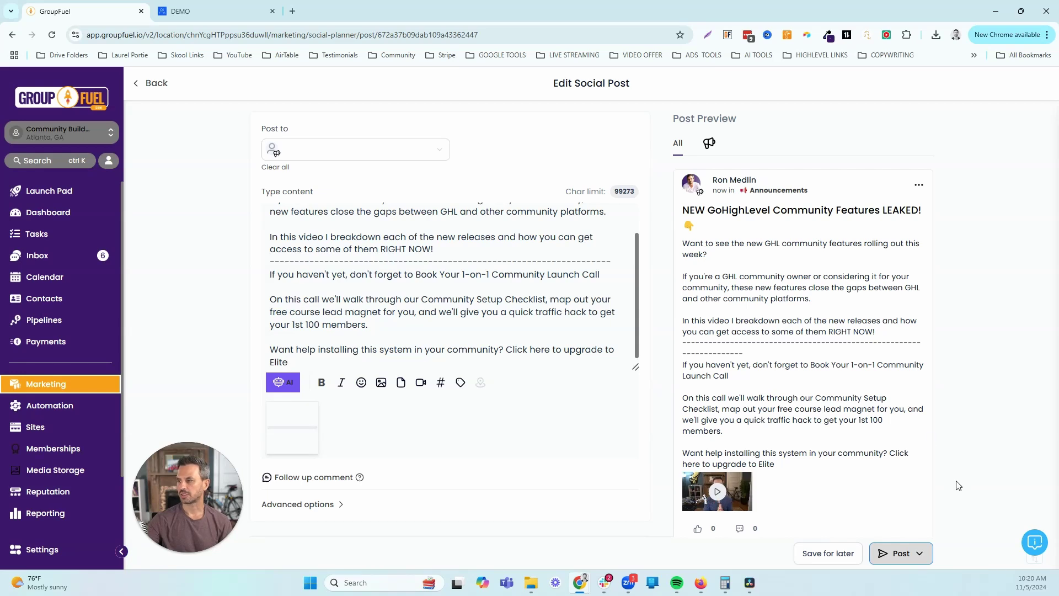
Try out scheduling the post for November 6, 2024 and sending it for approval, closing both dialogs without submitting.
left_click(919, 556)
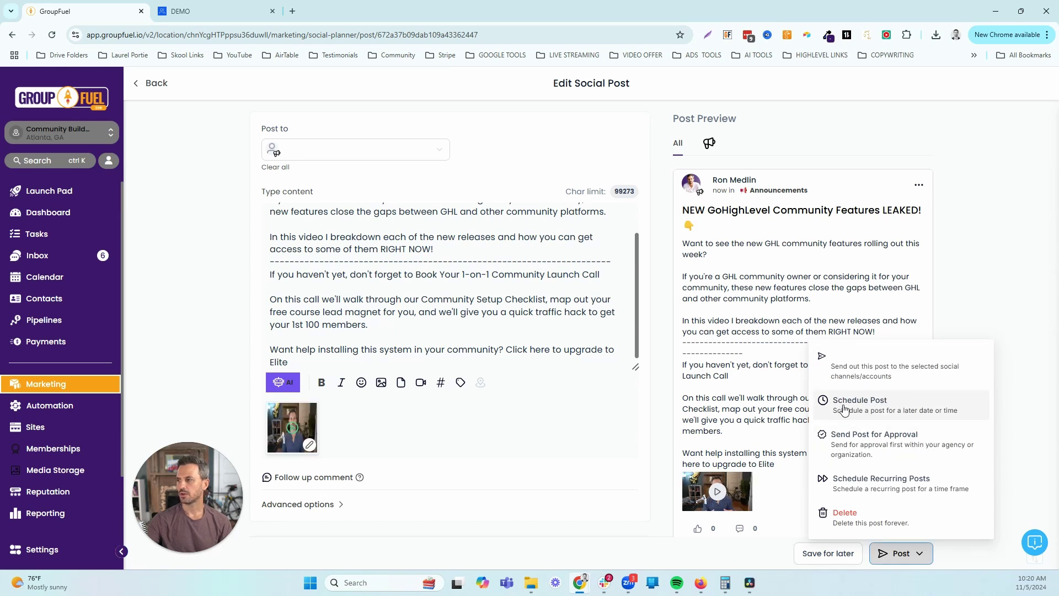
left_click(863, 408)
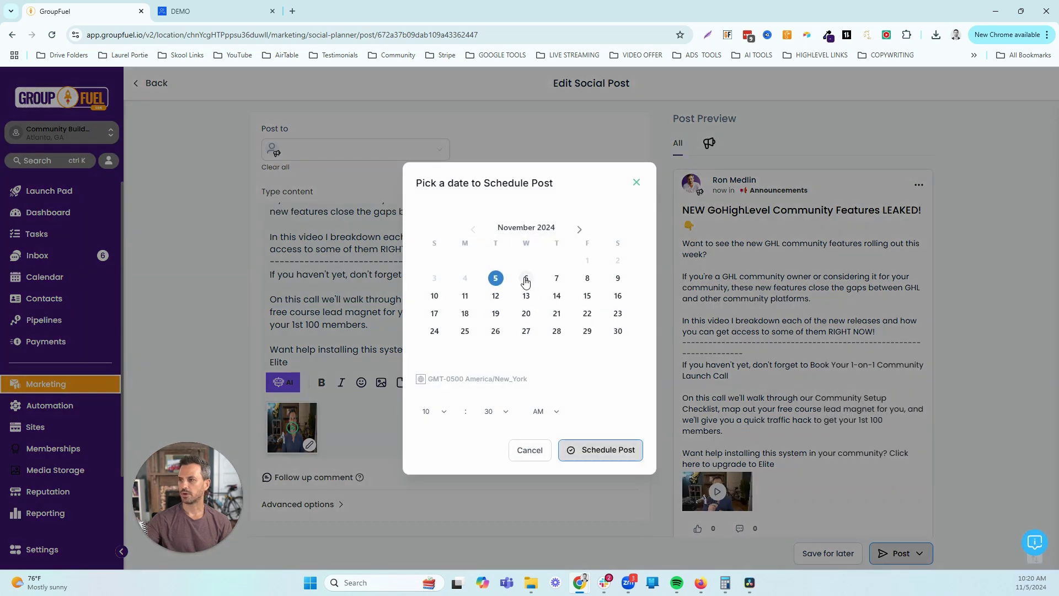
left_click(526, 280)
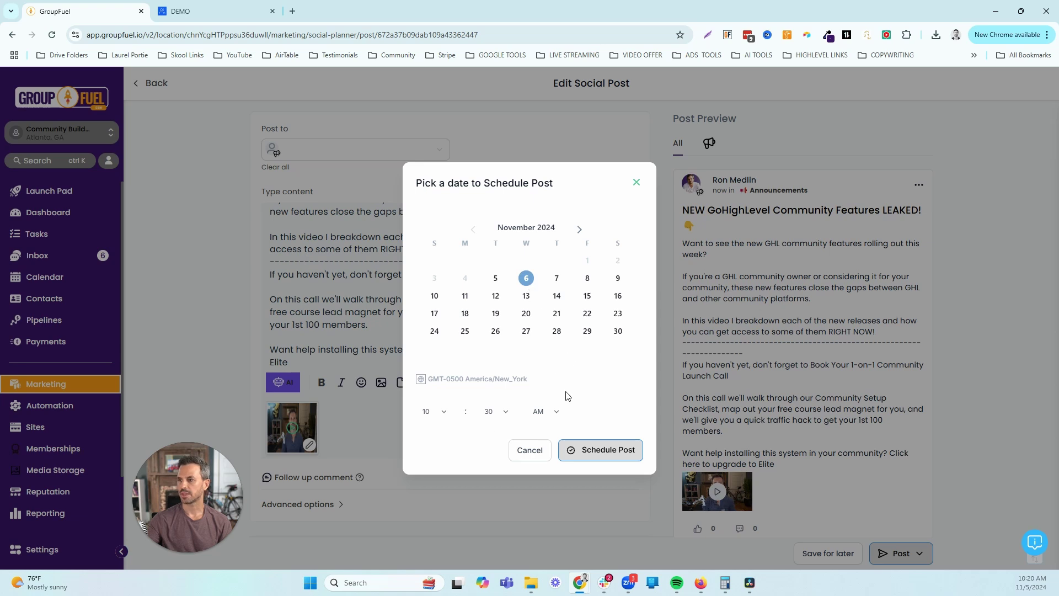
left_click_drag(544, 382, 431, 383)
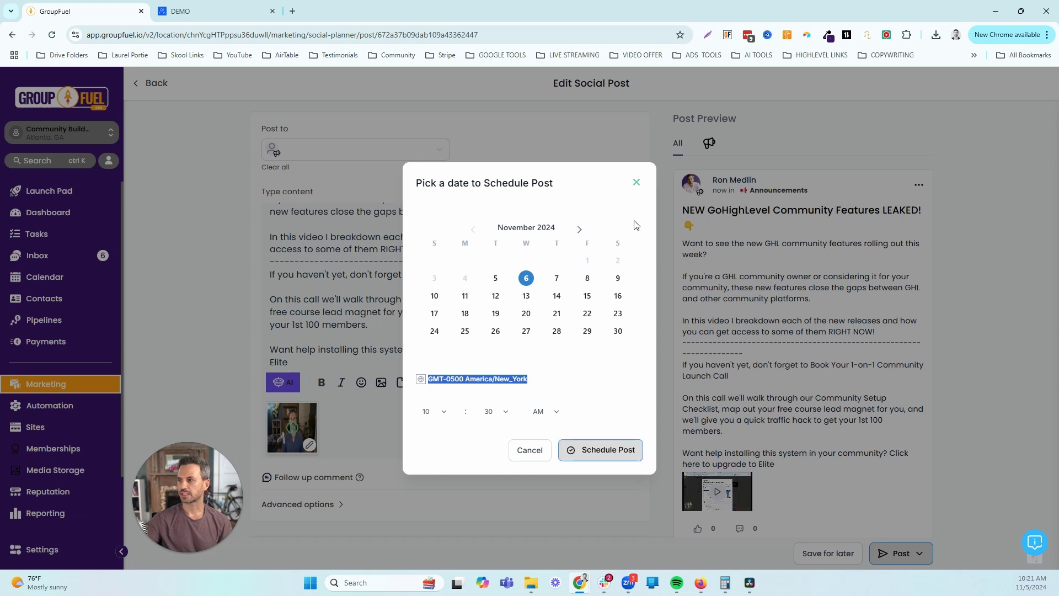
left_click(636, 182)
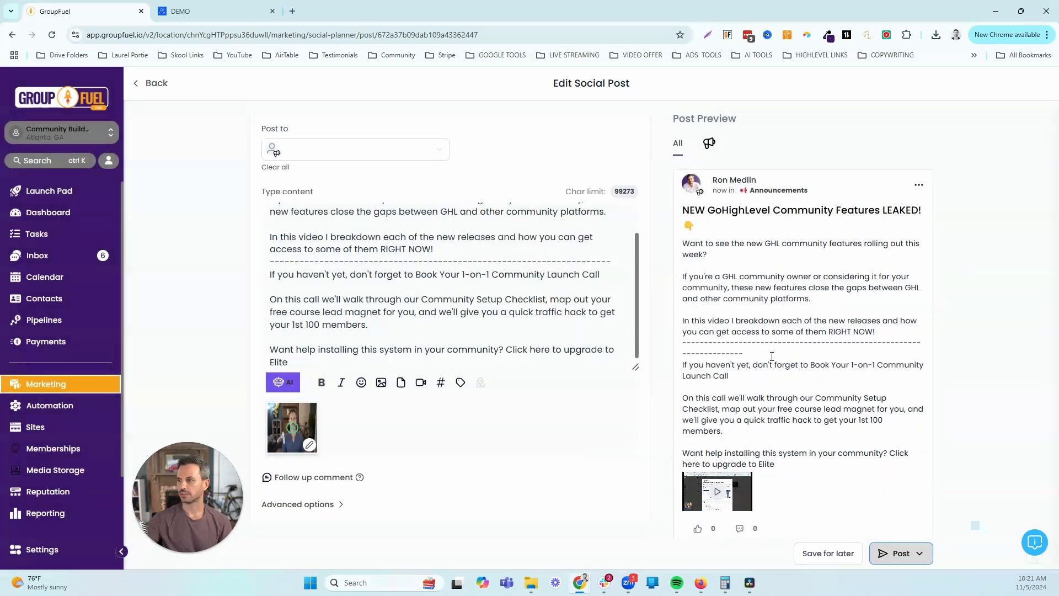
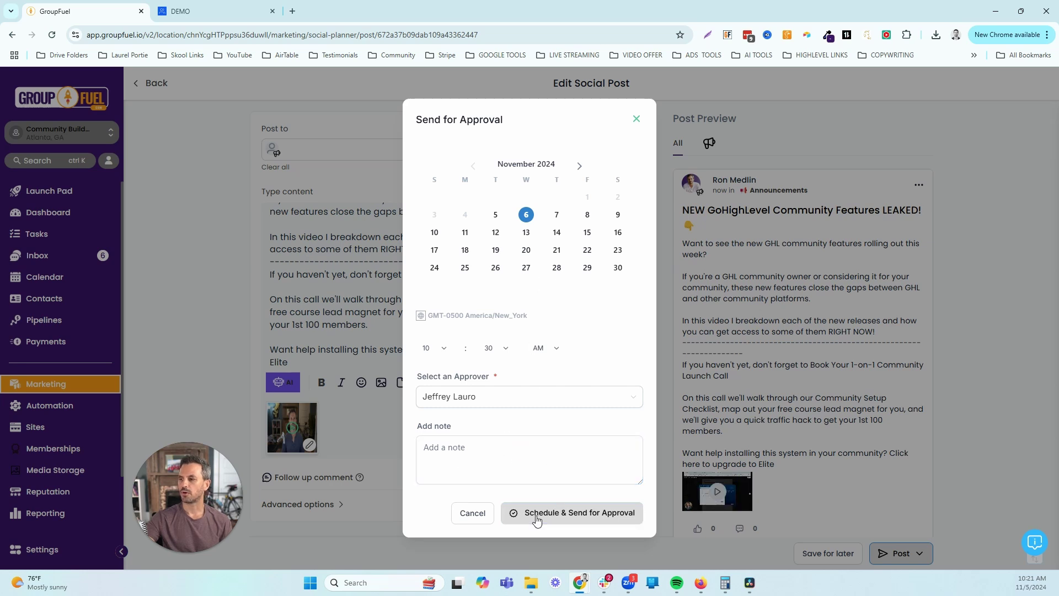
left_click(634, 120)
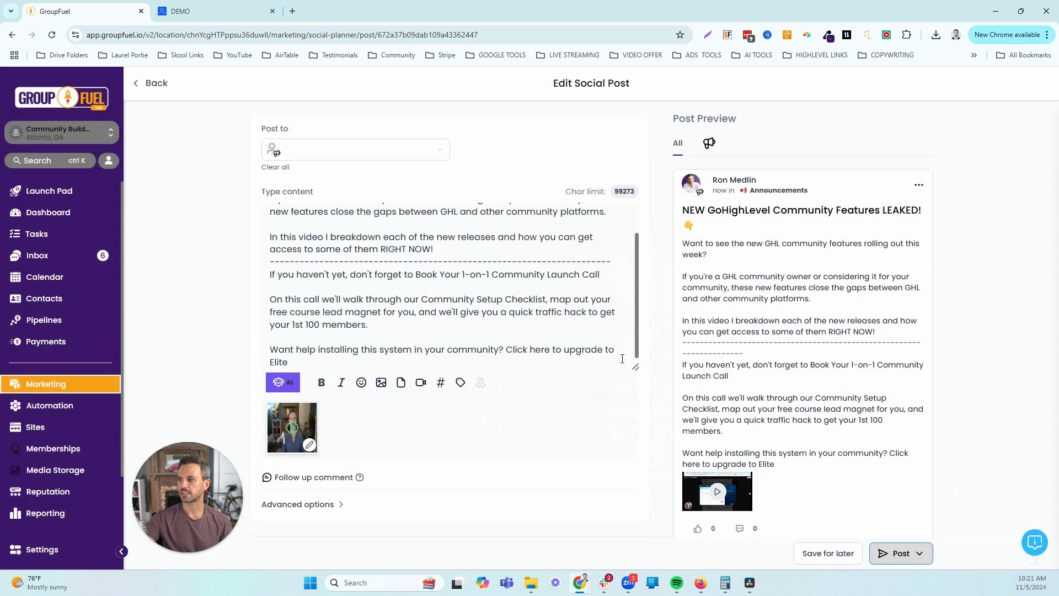
Try a recurring schedule for the post that repeats every 1 week on Wednesday.
left_click(921, 554)
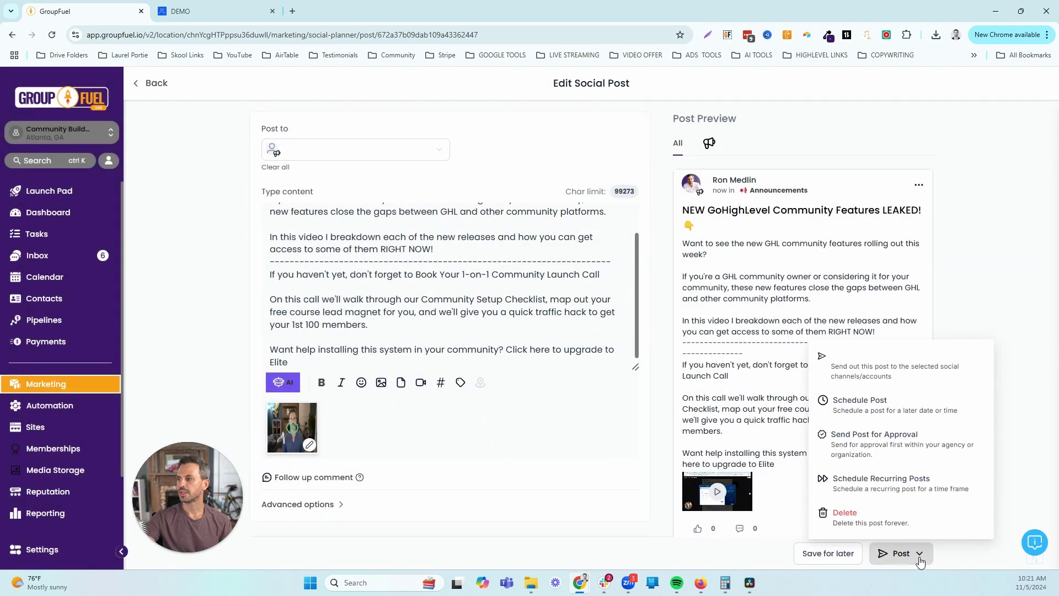
left_click(898, 488)
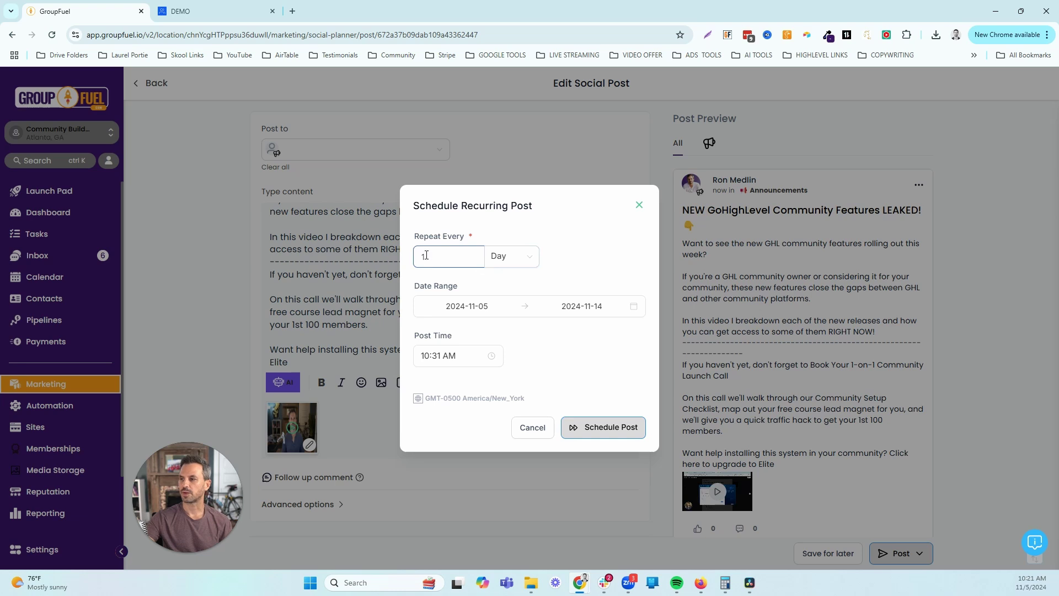
left_click(508, 272)
left_click(501, 302)
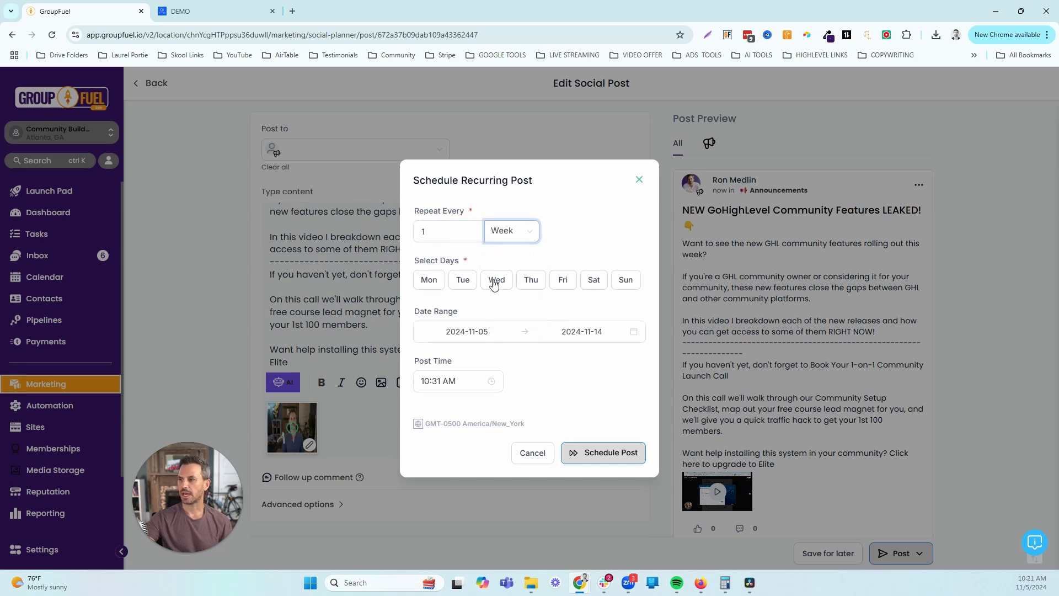
left_click(497, 280)
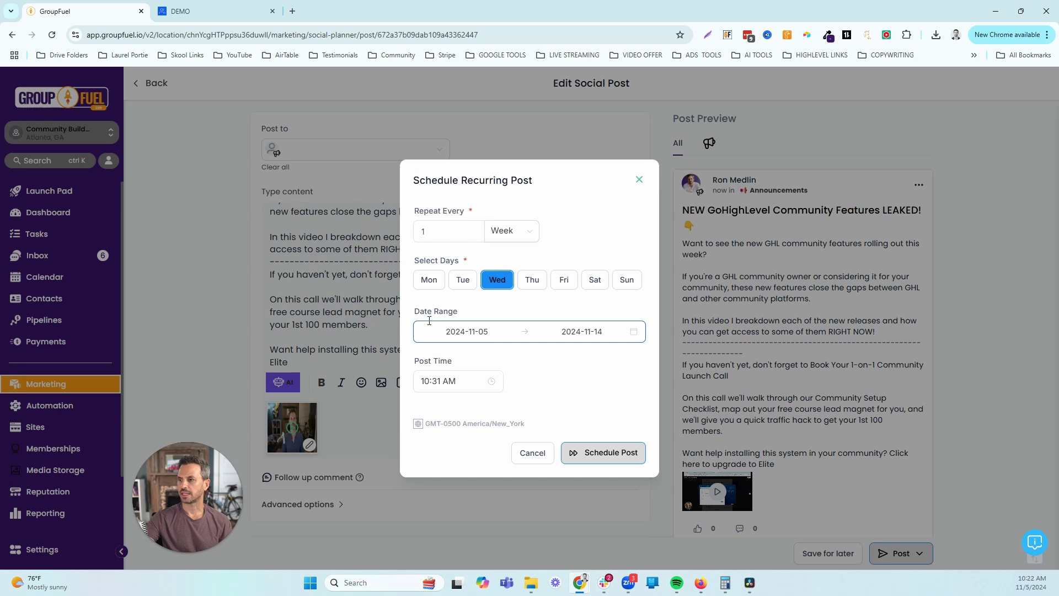
Set the recurring schedule's date range to 2024-11-05 through 2030-12-31, and close the dialog without scheduling.
left_click(463, 342)
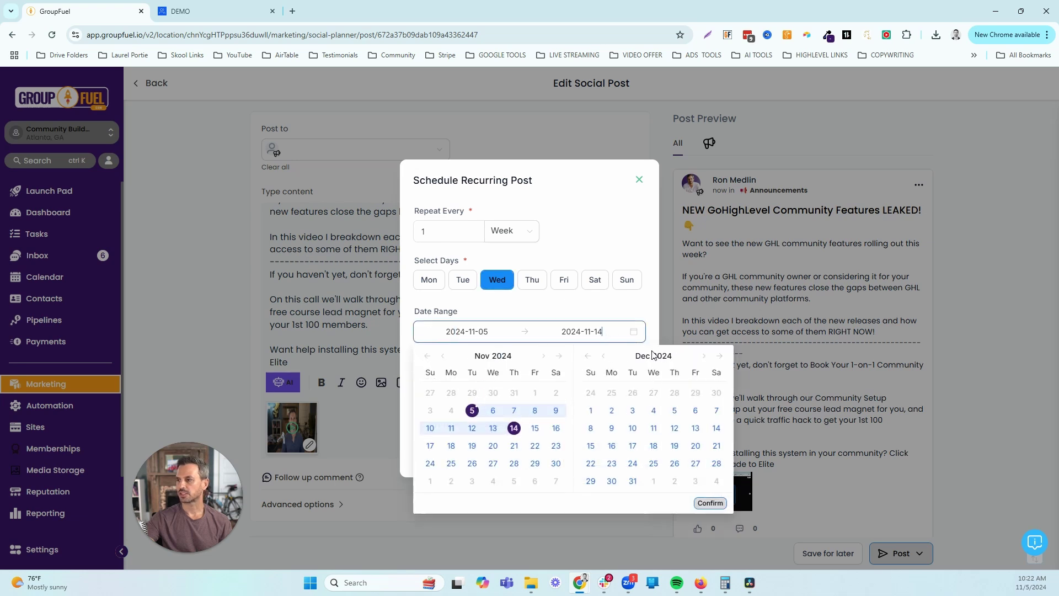
left_click(720, 357)
left_click(721, 356)
left_click(720, 356)
left_click(720, 357)
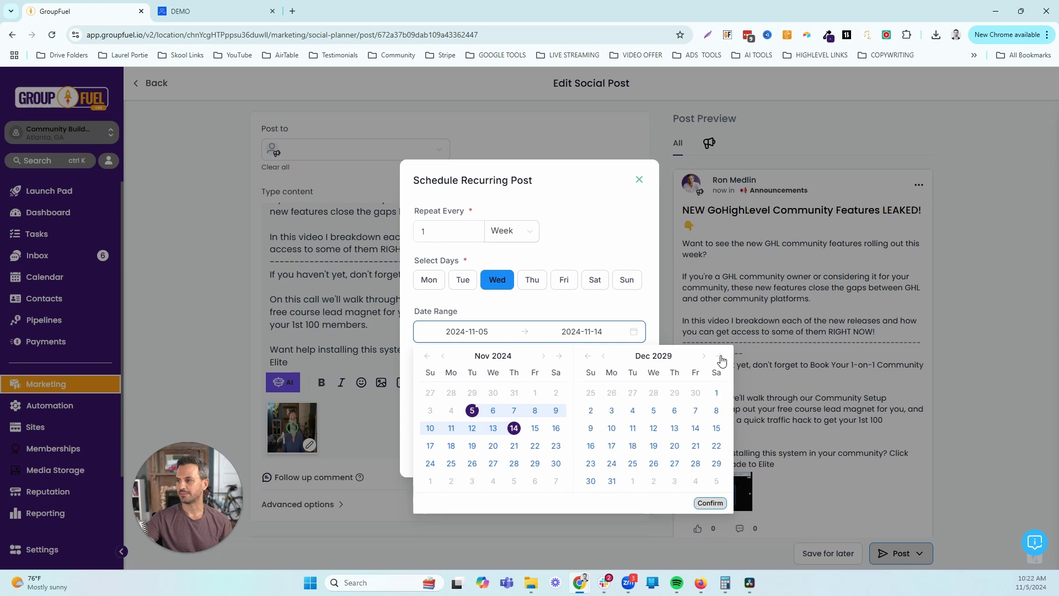
left_click(720, 356)
left_click(720, 356)
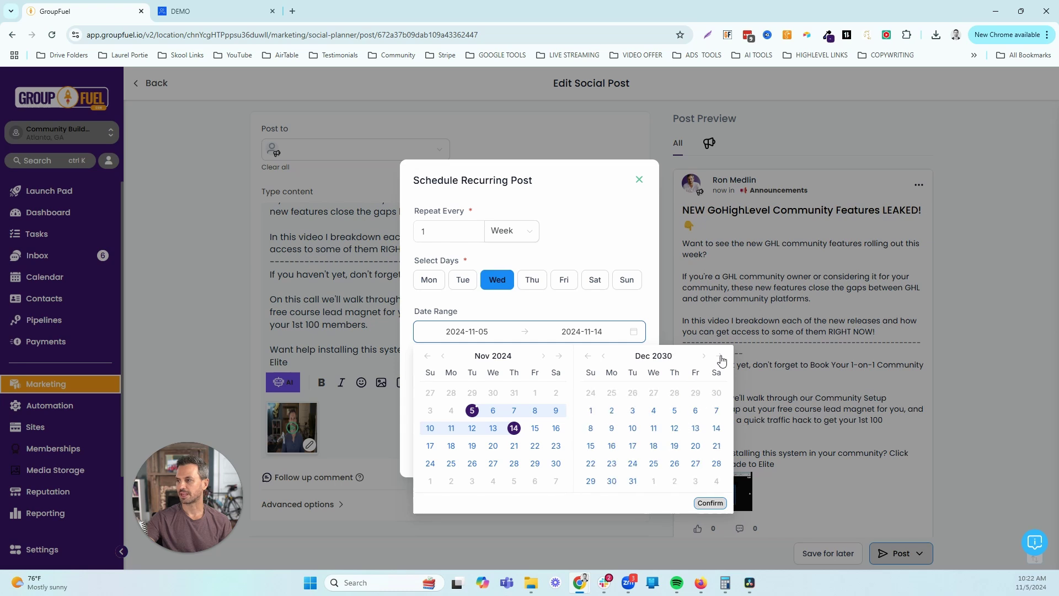
left_click(634, 485)
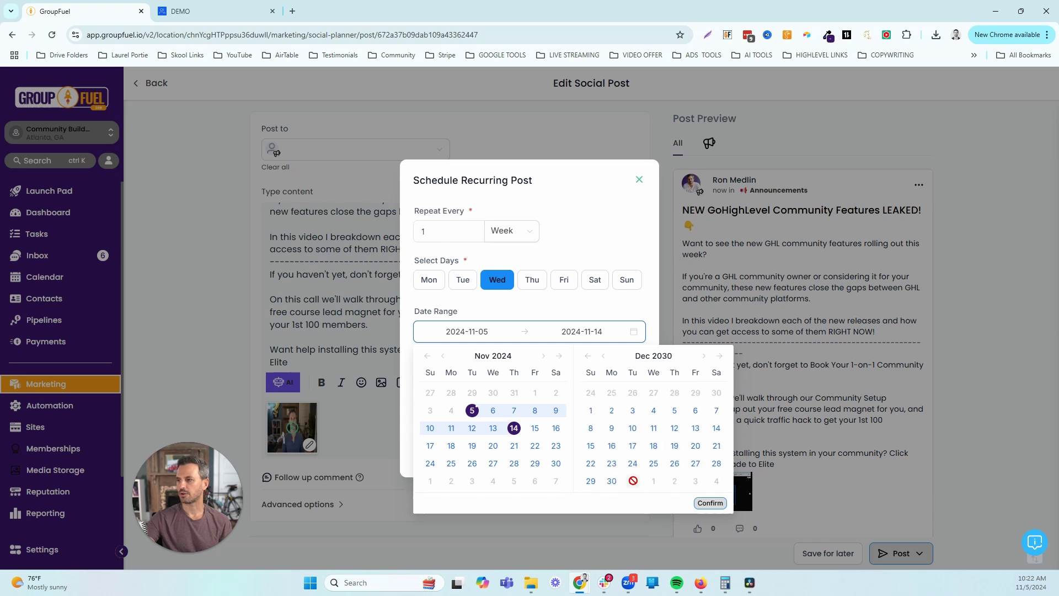
left_click(474, 411)
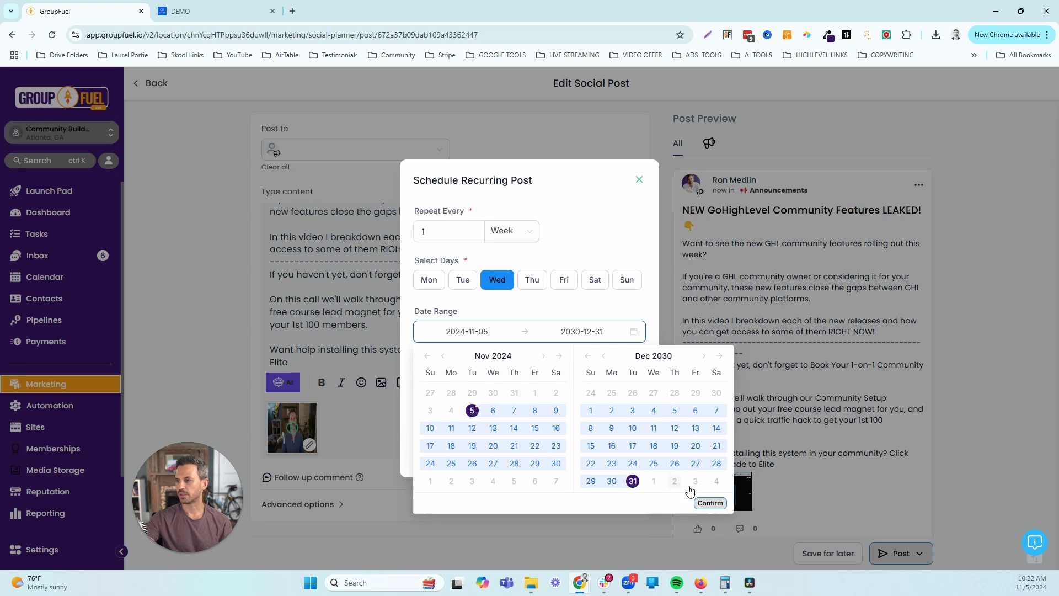
left_click(710, 504)
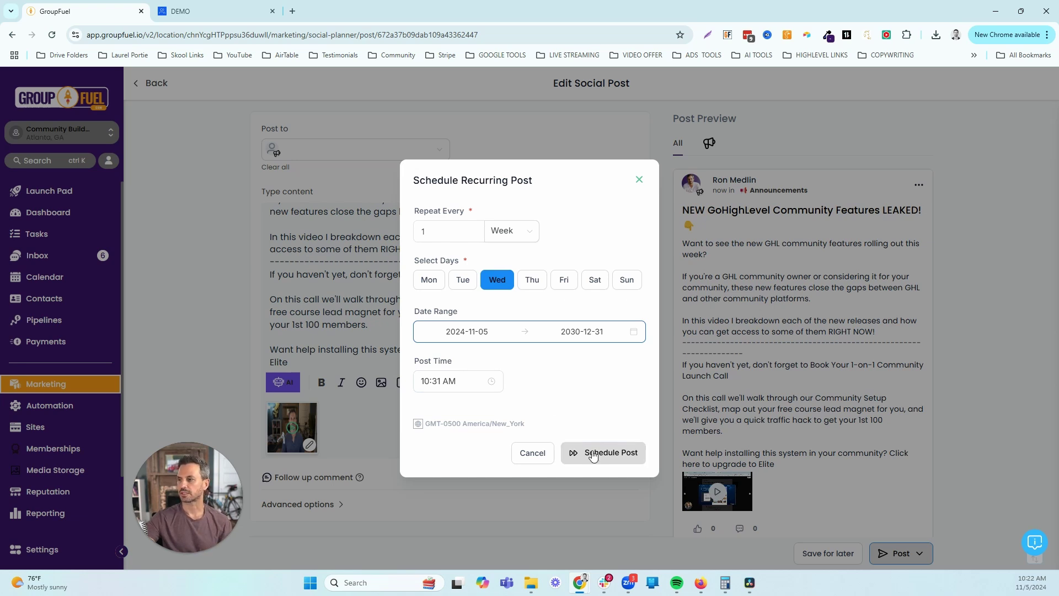
left_click(639, 179)
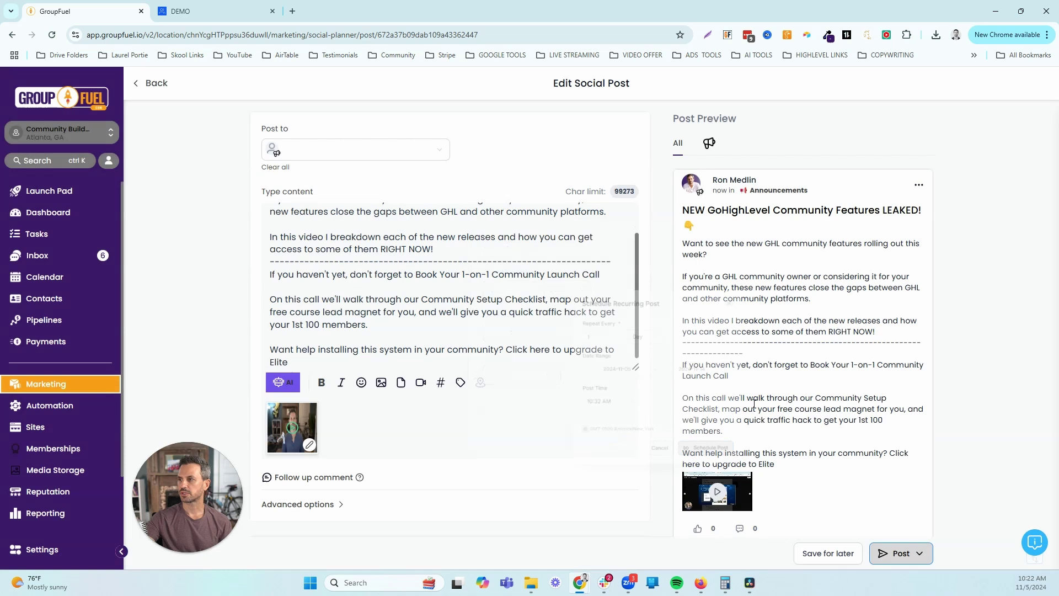
Publish the draft post immediately to the selected Announcements channel.
left_click(905, 561)
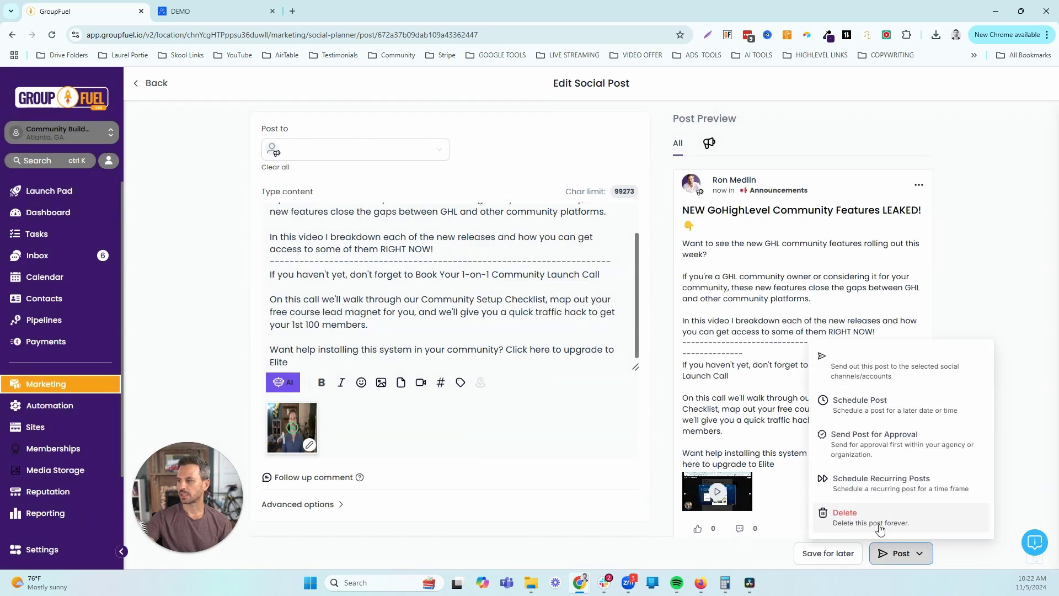
left_click(853, 365)
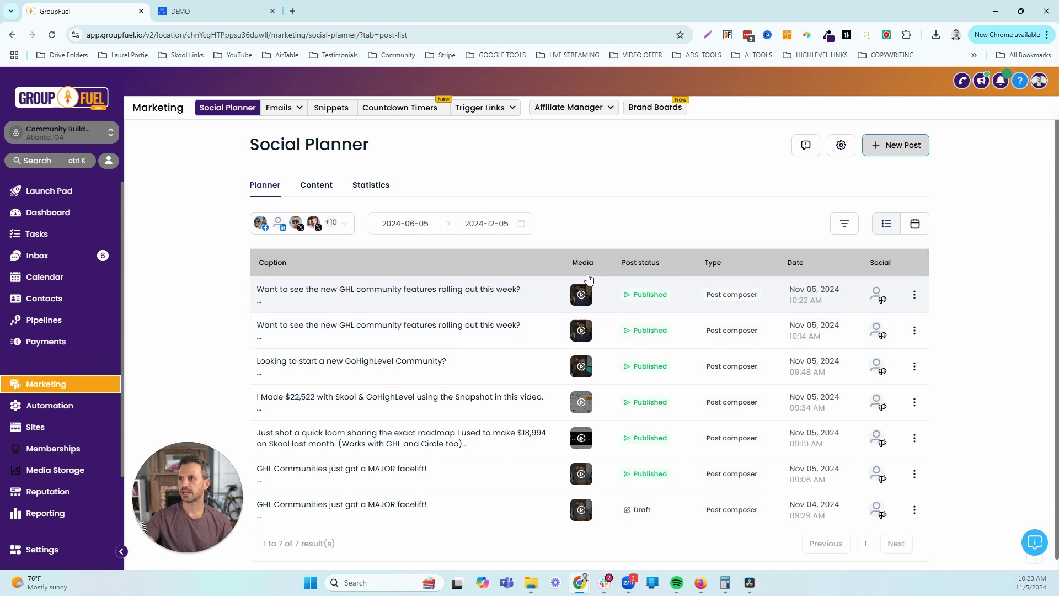
Switch to the DEMO community and open the newly published "NEW GoHighLevel Community Features LEAKED!" post.
left_click(210, 16)
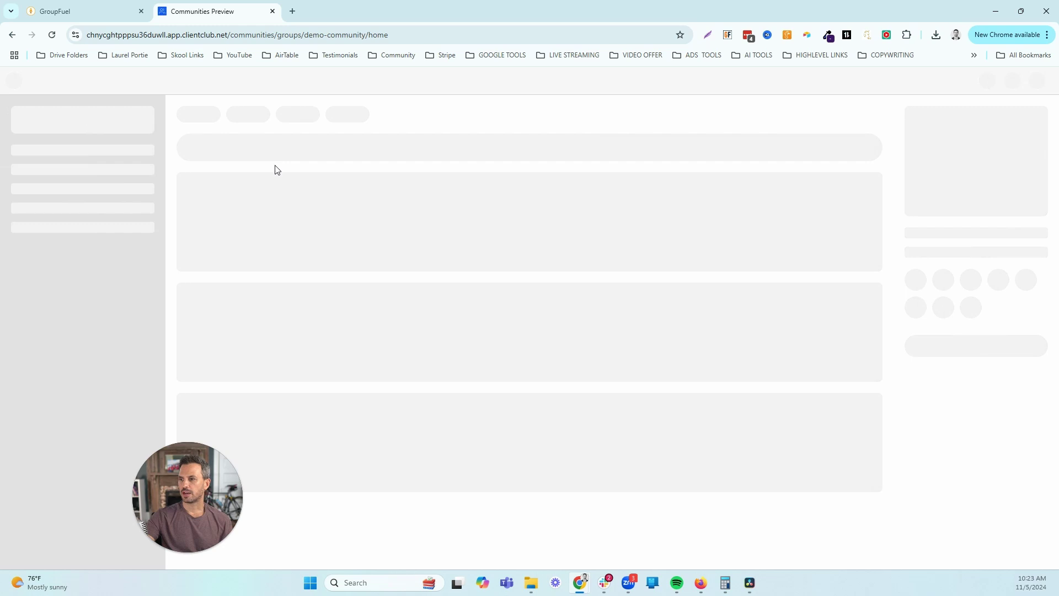
scroll(336, 307, "down", 2)
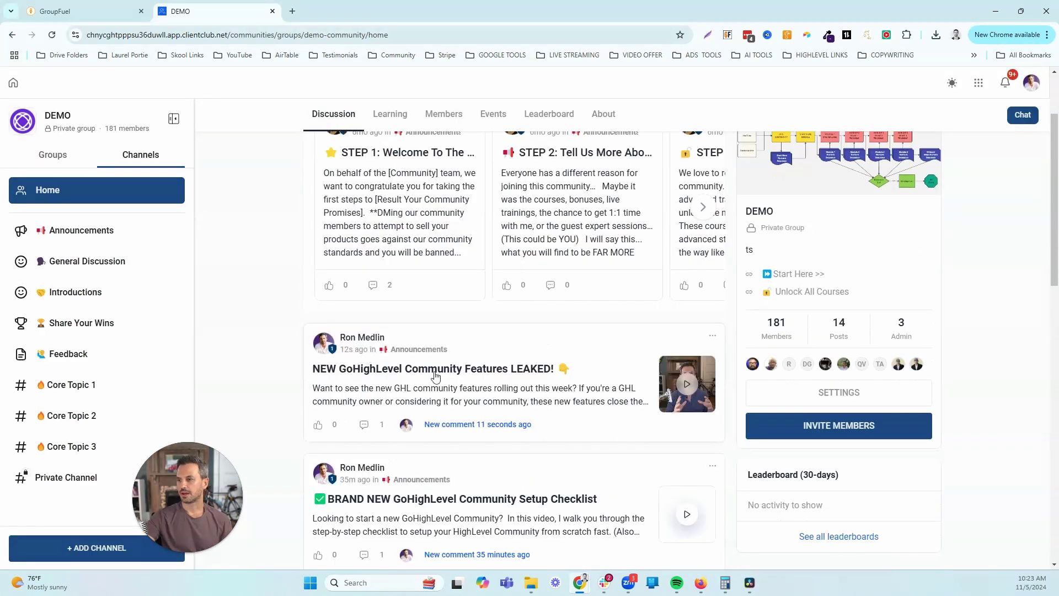
left_click(472, 389)
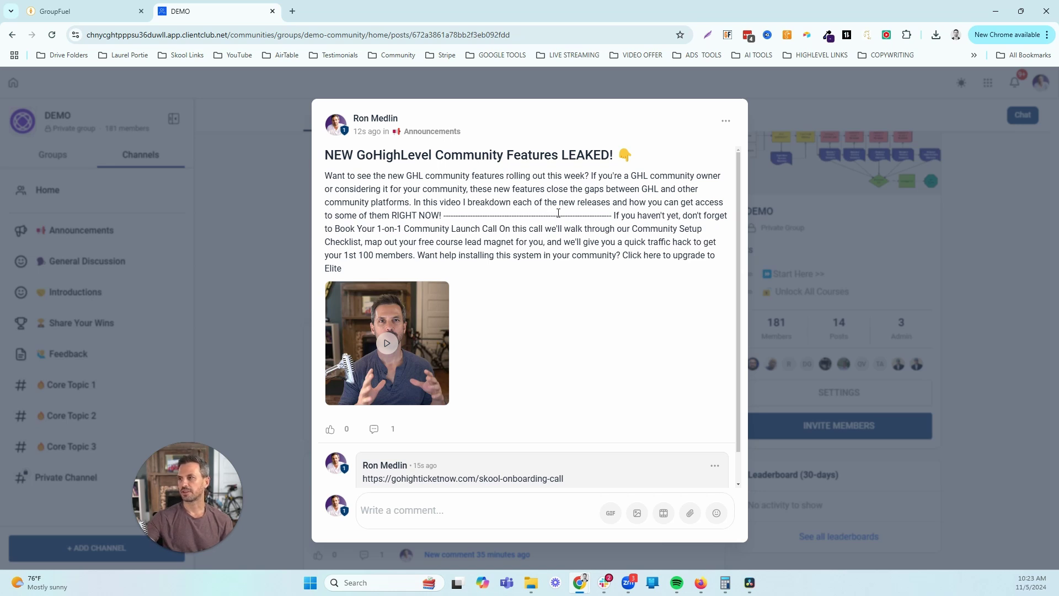
Open the published post for editing and add extra line breaks after its first two paragraphs, ending "this week?" and "community platforms.".
left_click(726, 122)
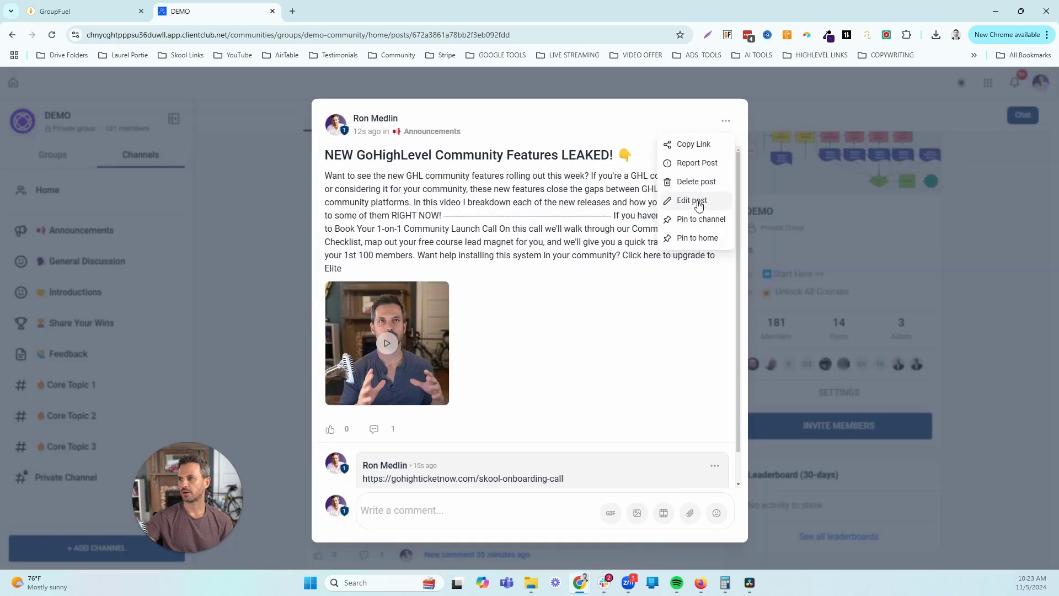
left_click(695, 201)
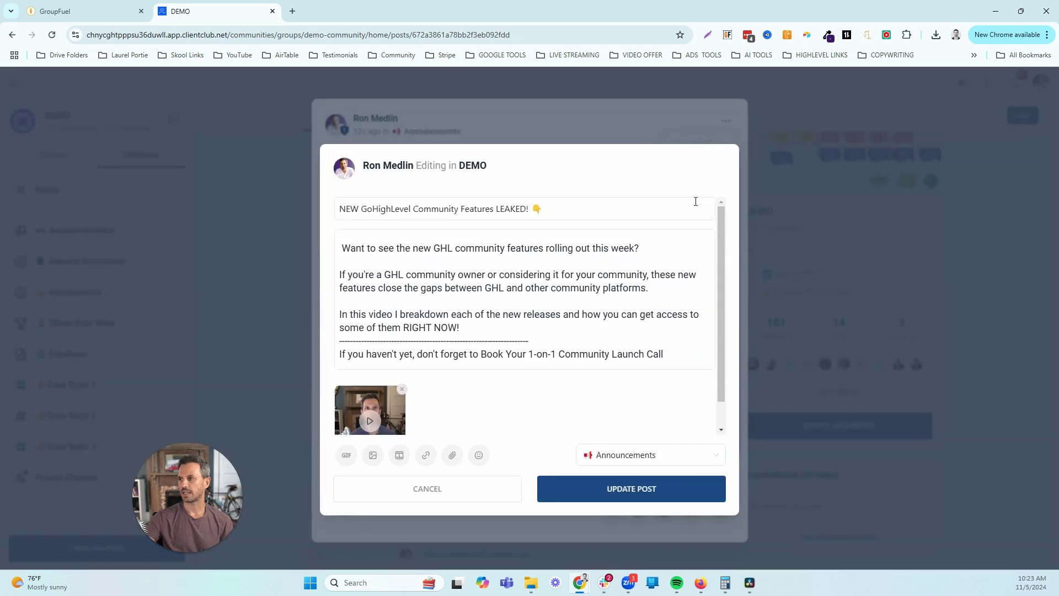
left_click(646, 244)
key("Return")
key("Return")
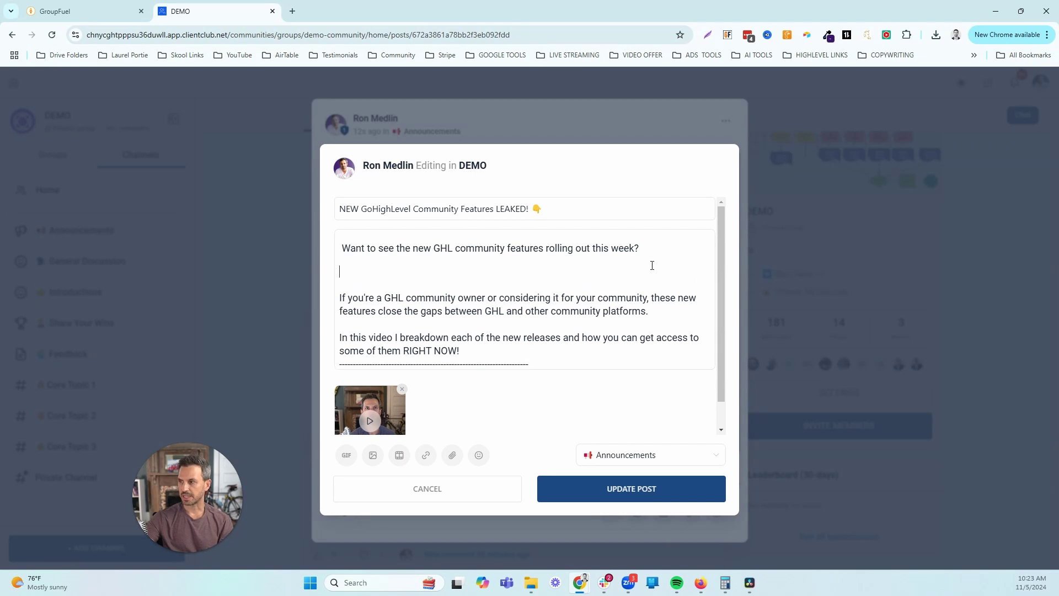
left_click(664, 311)
key("Return")
key("Return")
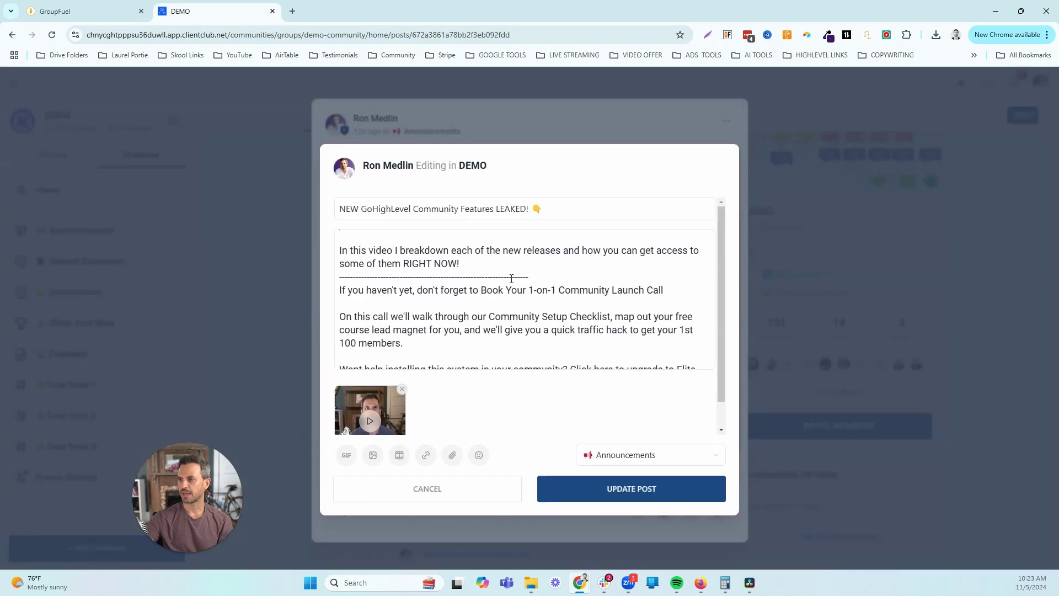
Add extra line breaks after the lines ending "RIGHT NOW!", "Community Launch Call" and "100 members." in the post body.
key("Return")
key("Return")
left_click(674, 312)
key("Return")
key("Return")
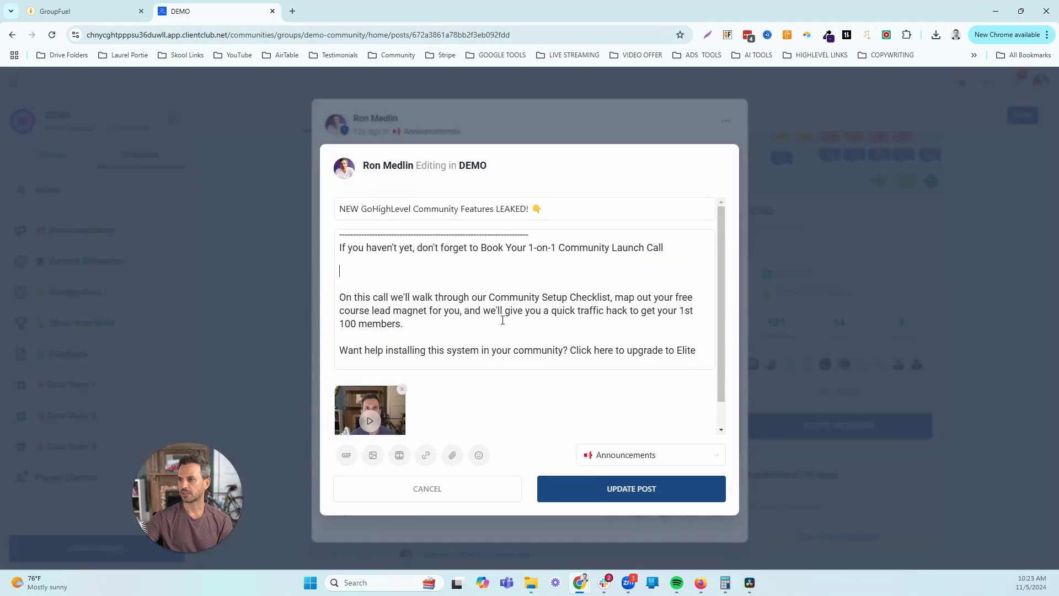
key("Return")
key("Return")
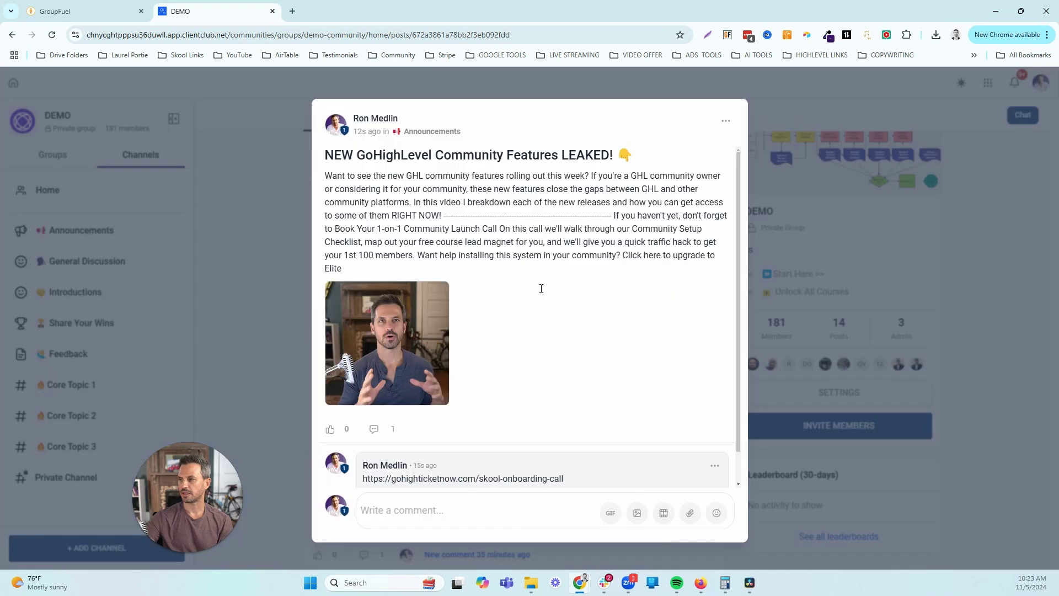
scroll(542, 289, "down", 1)
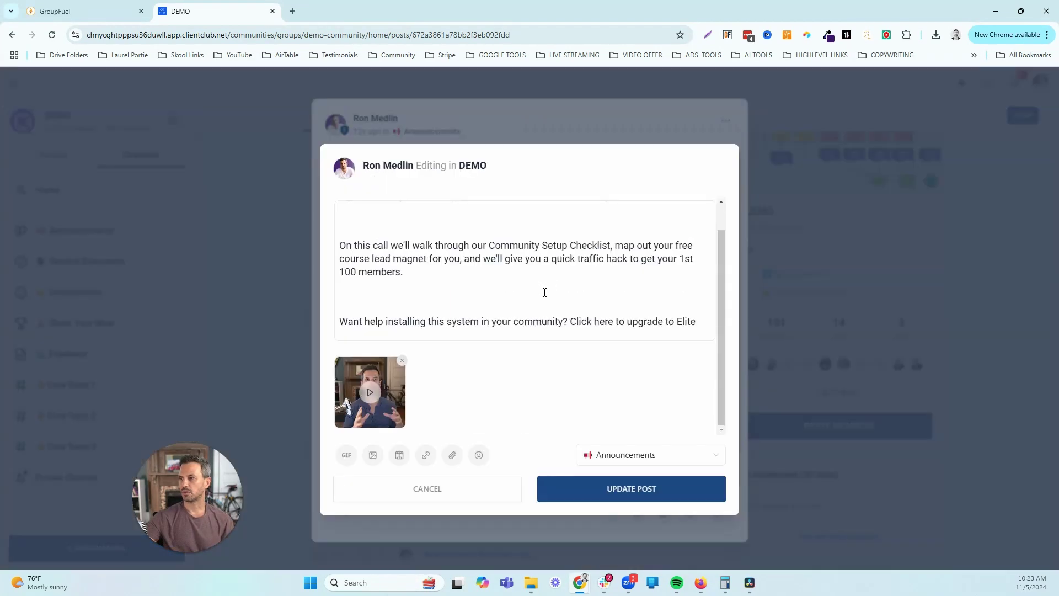
scroll(611, 287, "up", 1)
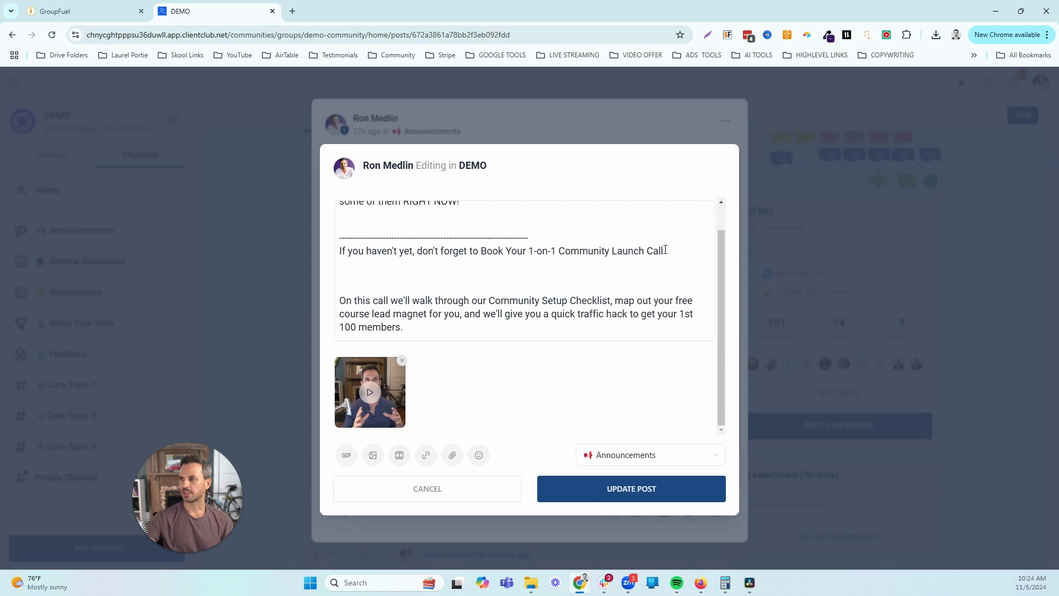
left_click_drag(666, 249, 481, 251)
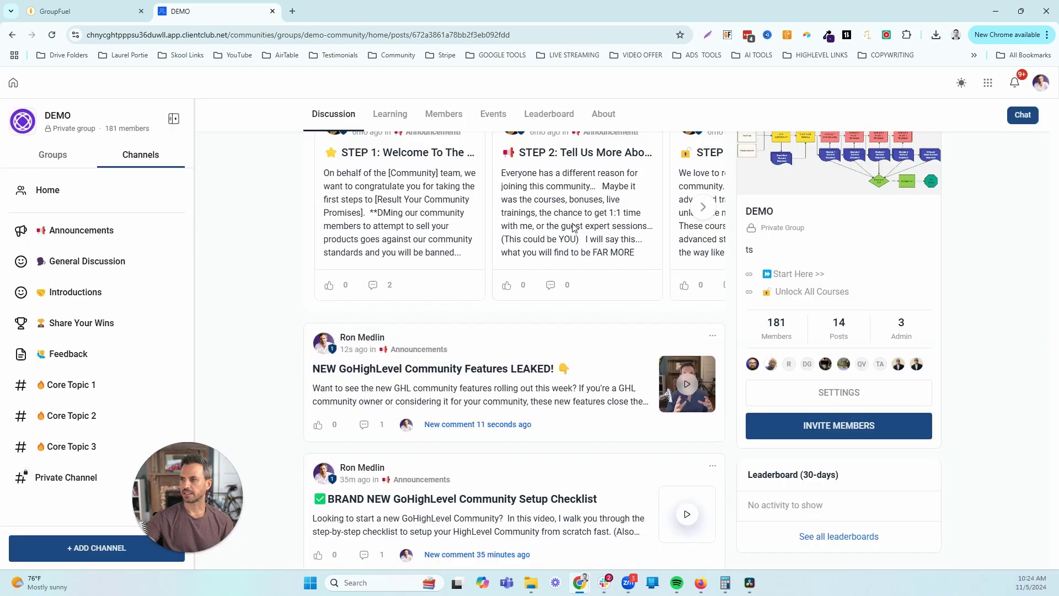
left_click(572, 227)
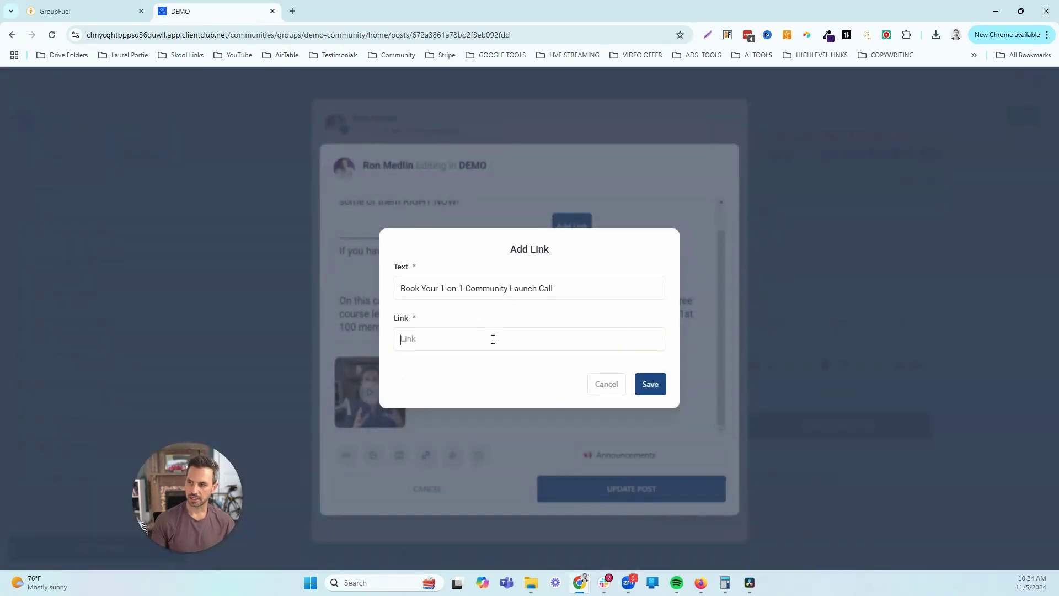
left_click(493, 339)
type("skca")
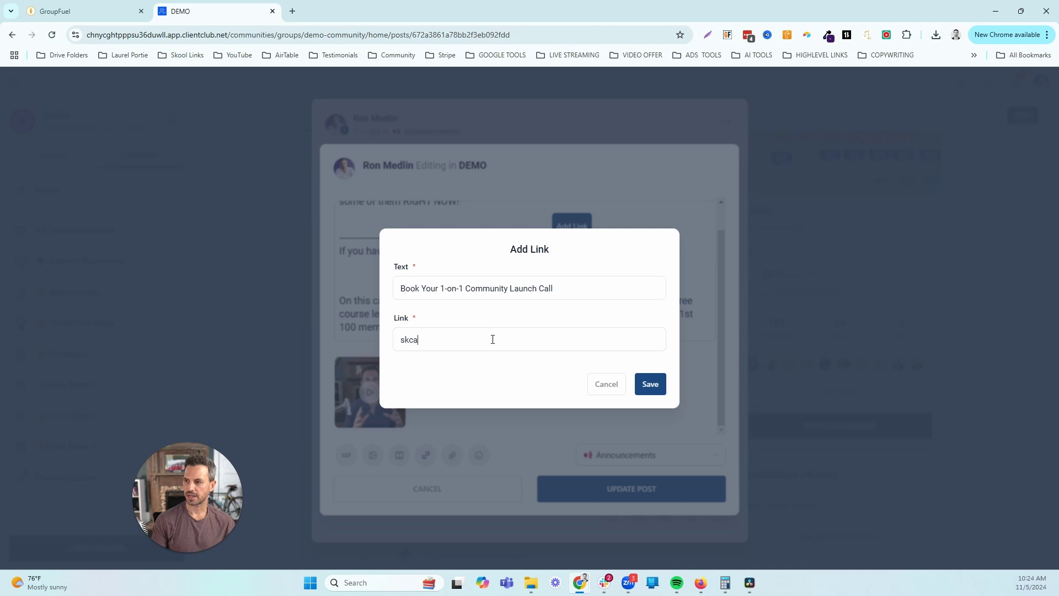
key("ctrl+a")
key("ctrl+v")
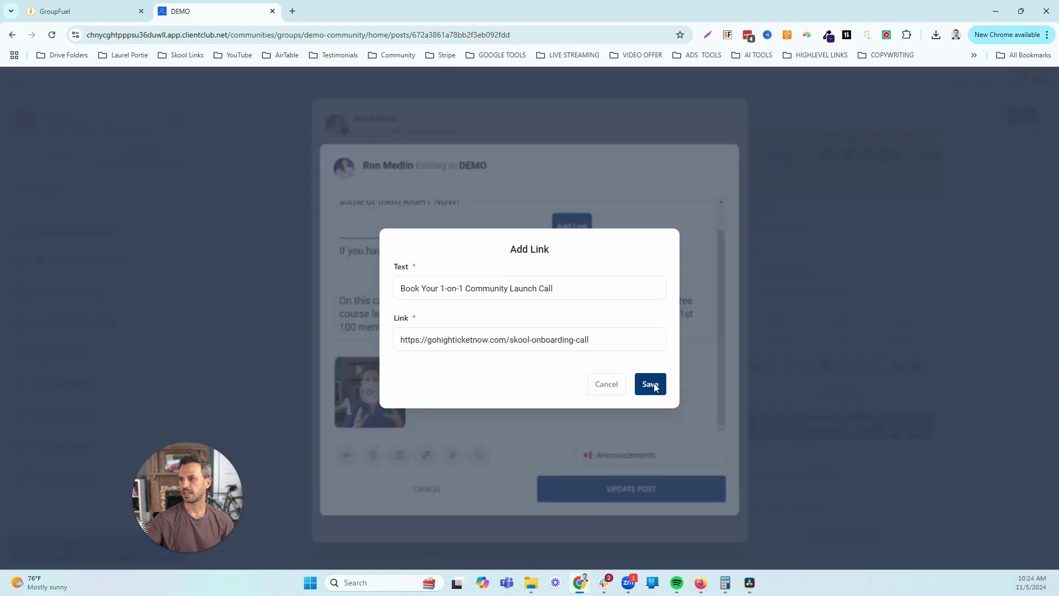
left_click(650, 384)
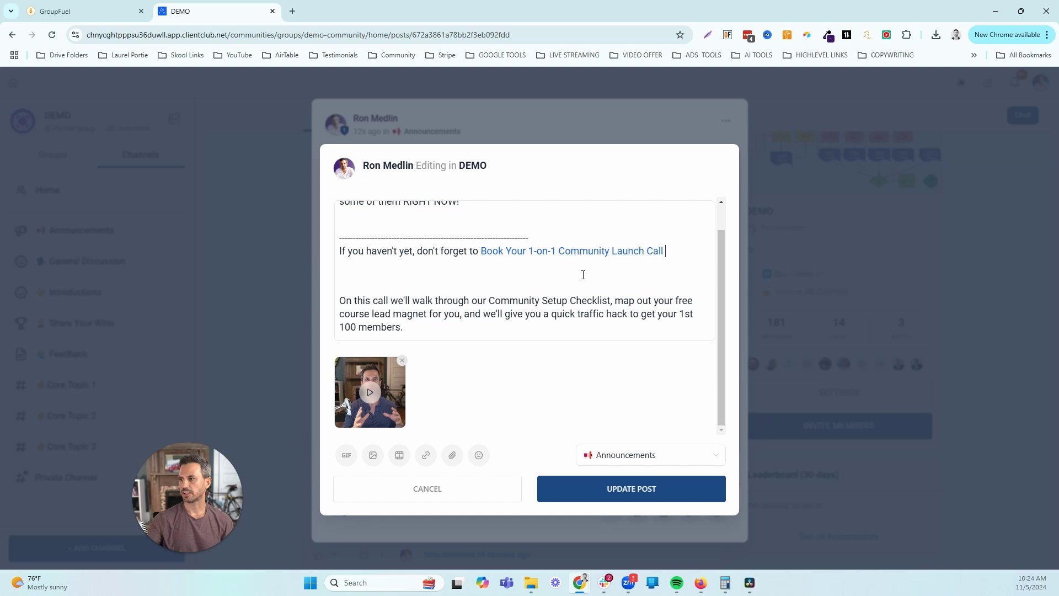
scroll(582, 274, "down", 1)
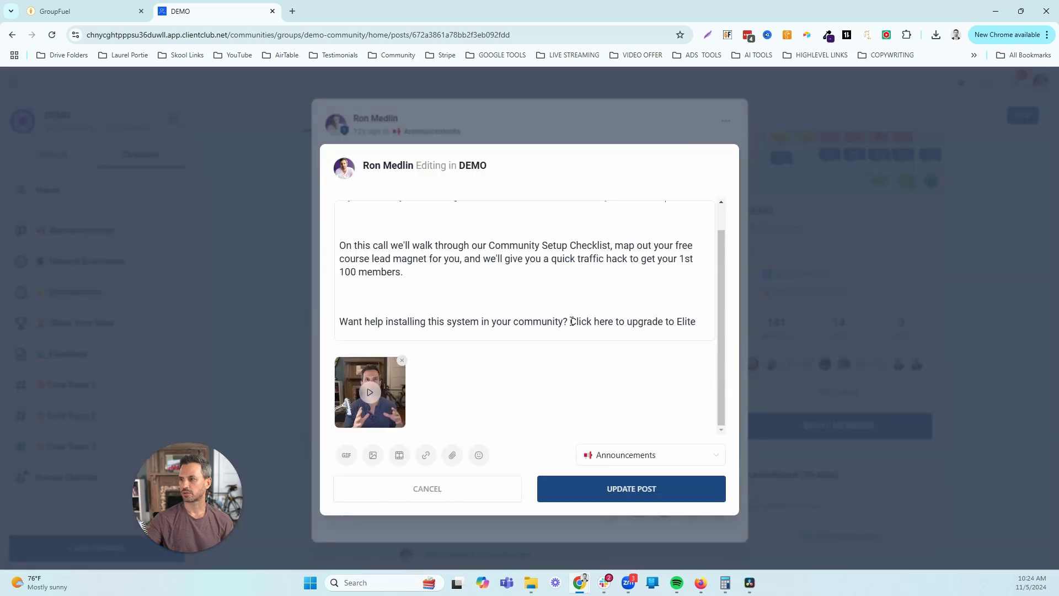
left_click_drag(571, 321, 702, 333)
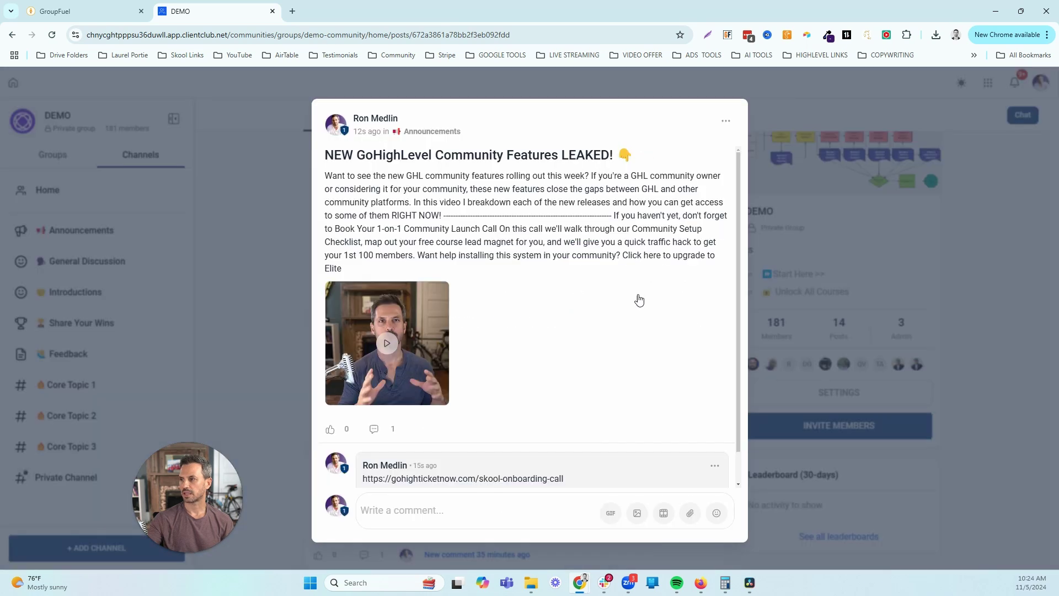
left_click(633, 297)
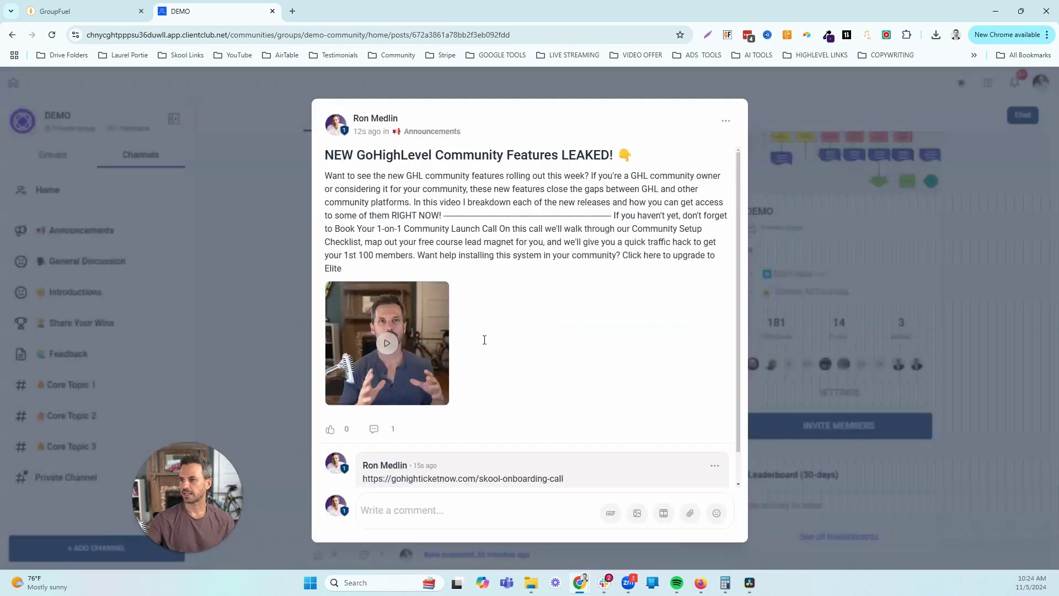
type("skpai")
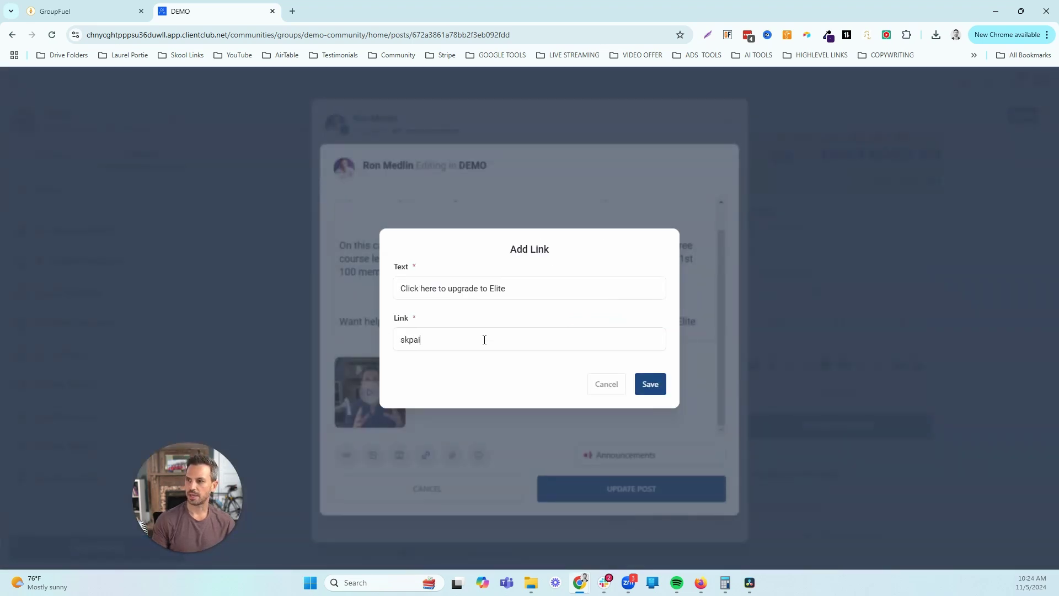
key("ctrl+a")
type("https://www.skool.com/community-builders-elite/about")
left_click(650, 384)
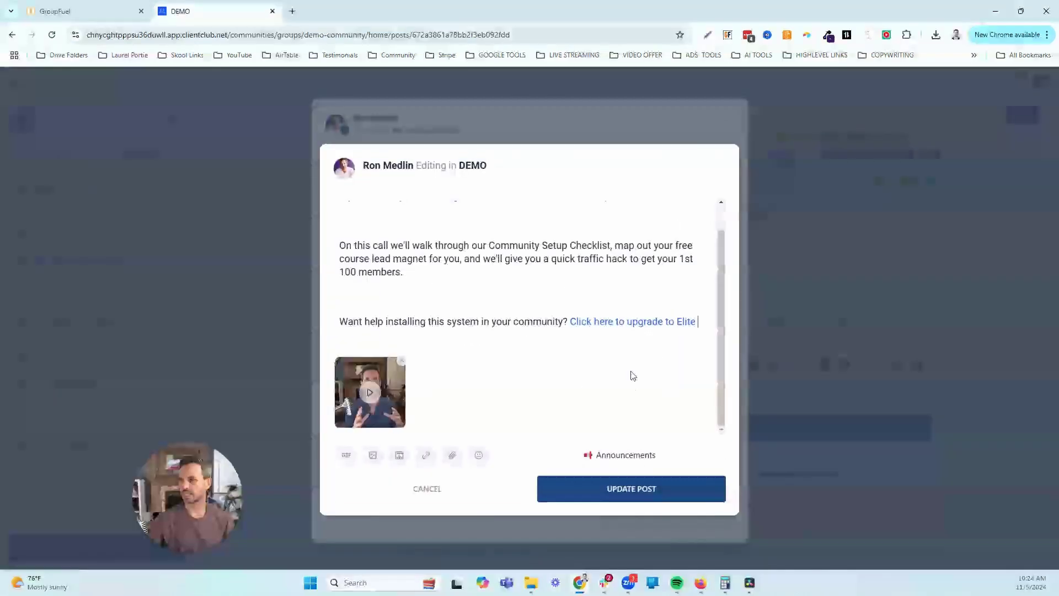
left_click(577, 497)
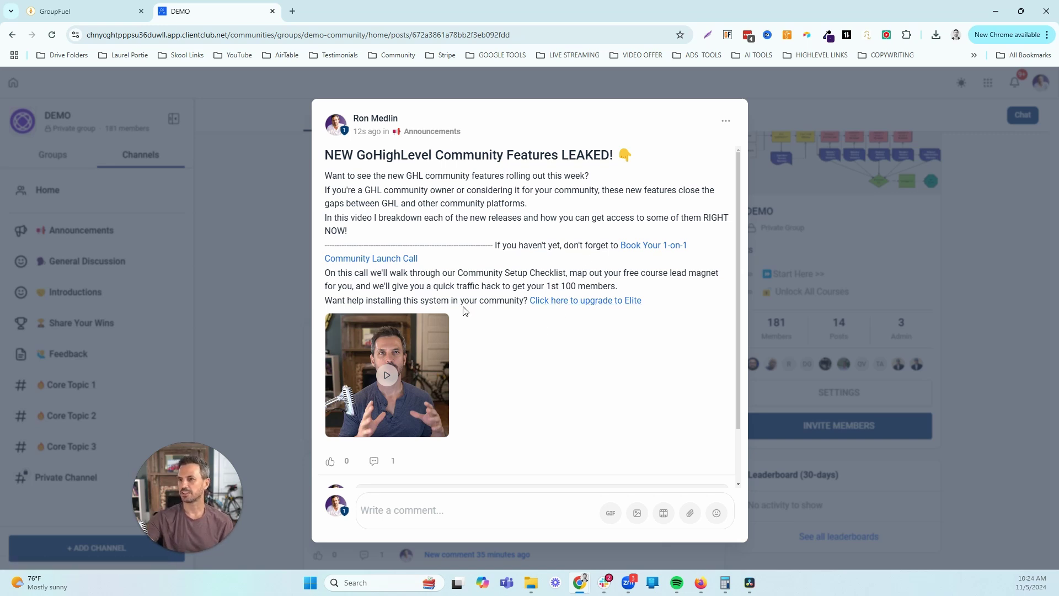
left_click(310, 351)
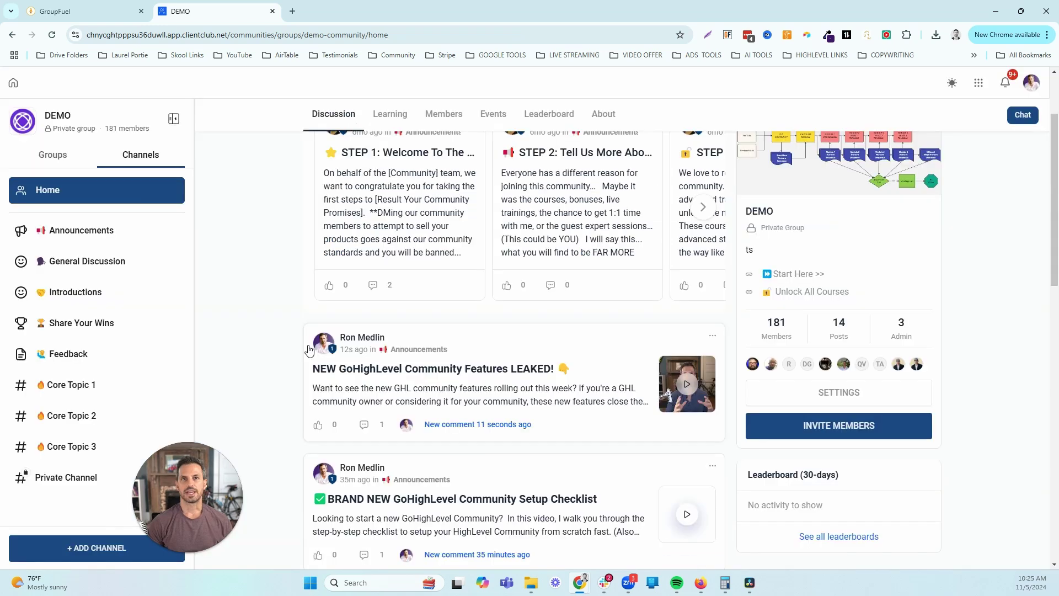